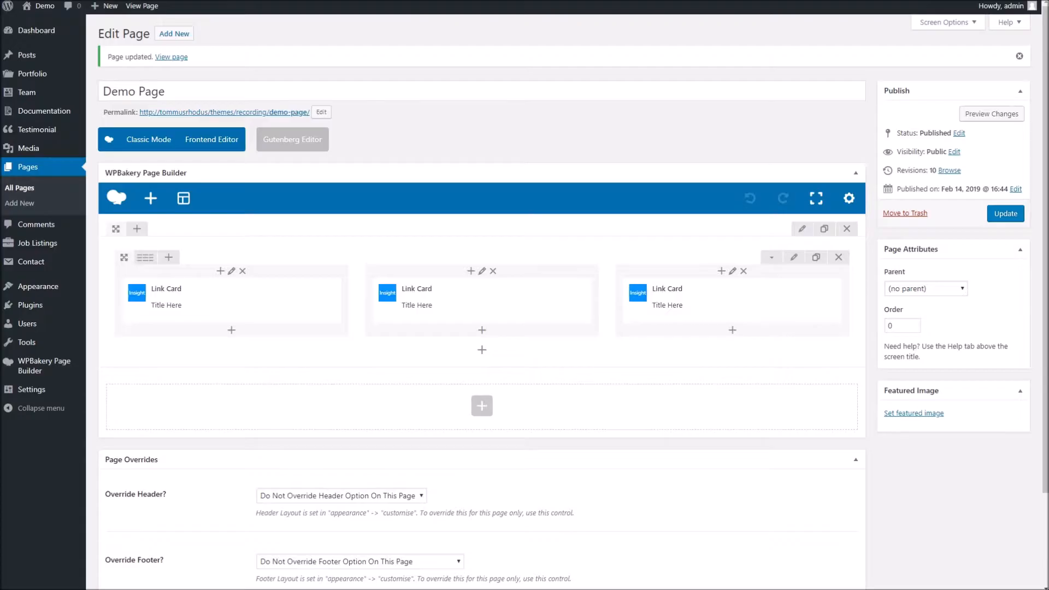
Step: Open the demo page's permalink in a new browser tab
right_click(277, 112)
click(295, 121)
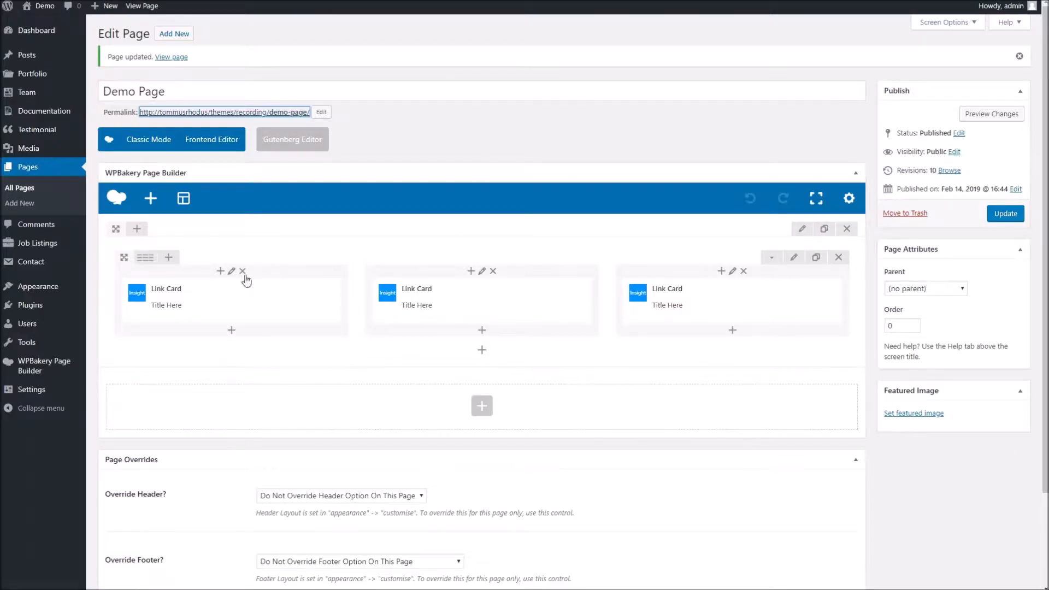
Step: Change the inner row to a single-column layout and delete its three Link Card elements
click(158, 257)
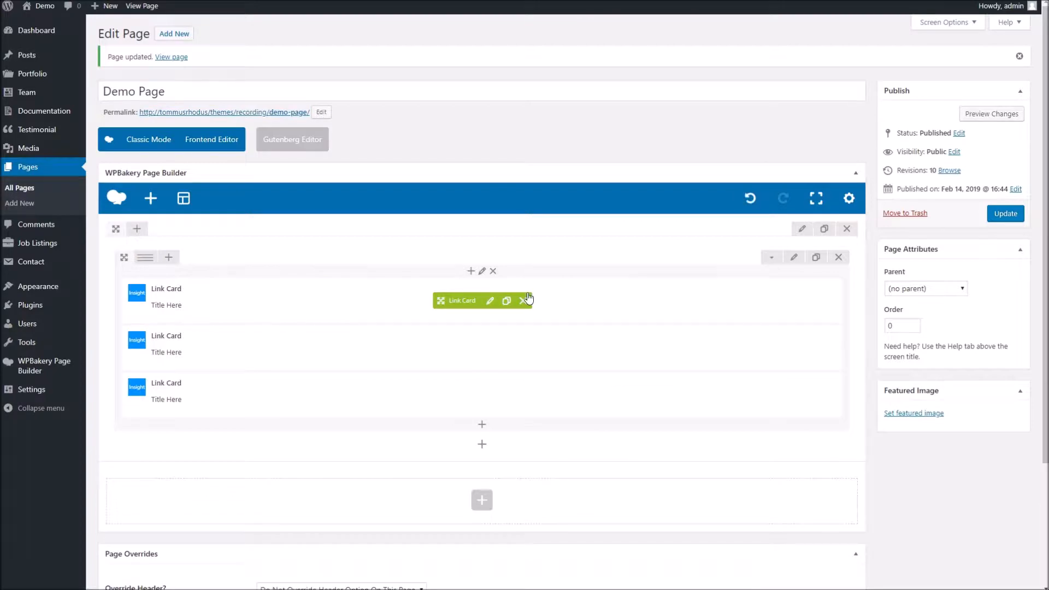
click(527, 298)
click(525, 300)
click(525, 300)
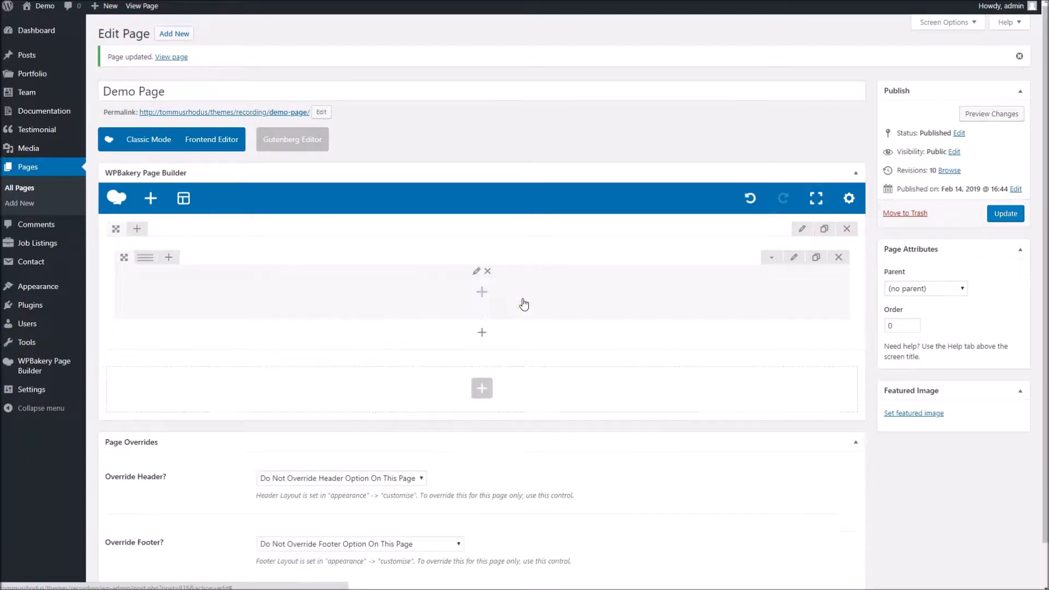
Step: Add a Card Wrapper element to the empty column with the card type Normal and save its settings
click(482, 292)
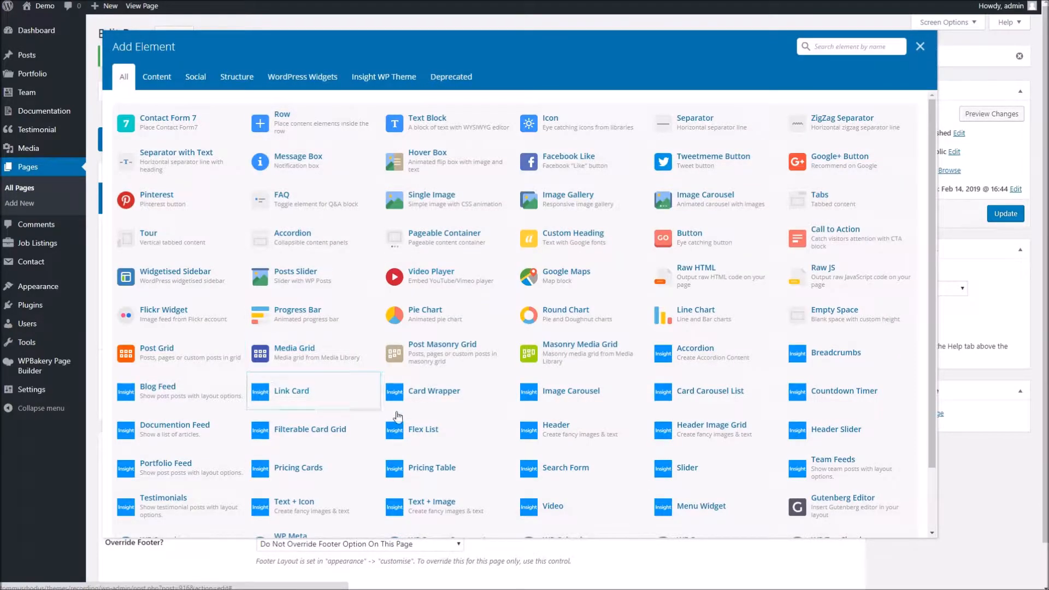
click(418, 396)
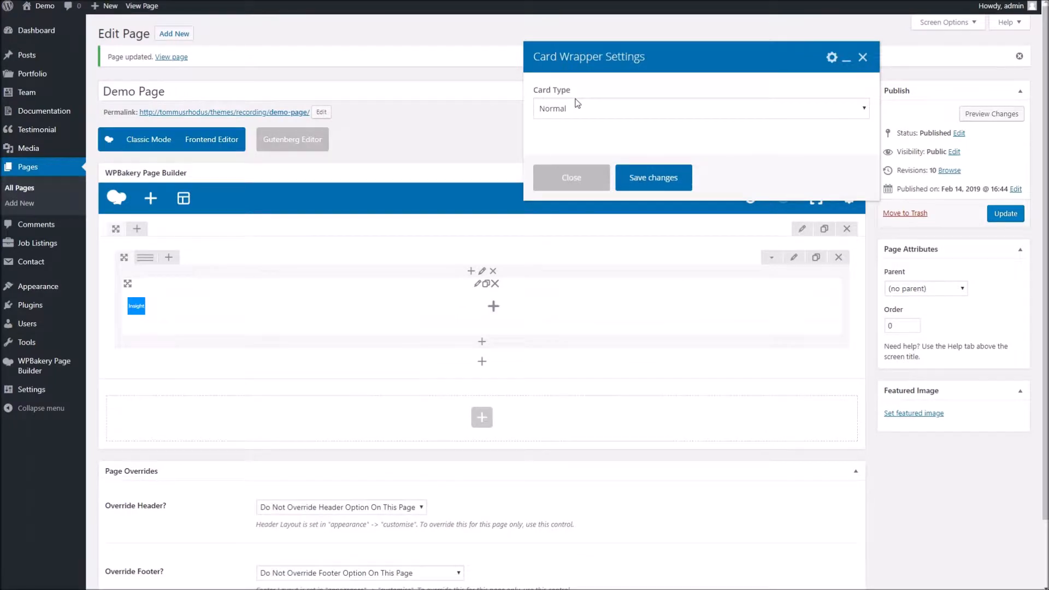
click(578, 106)
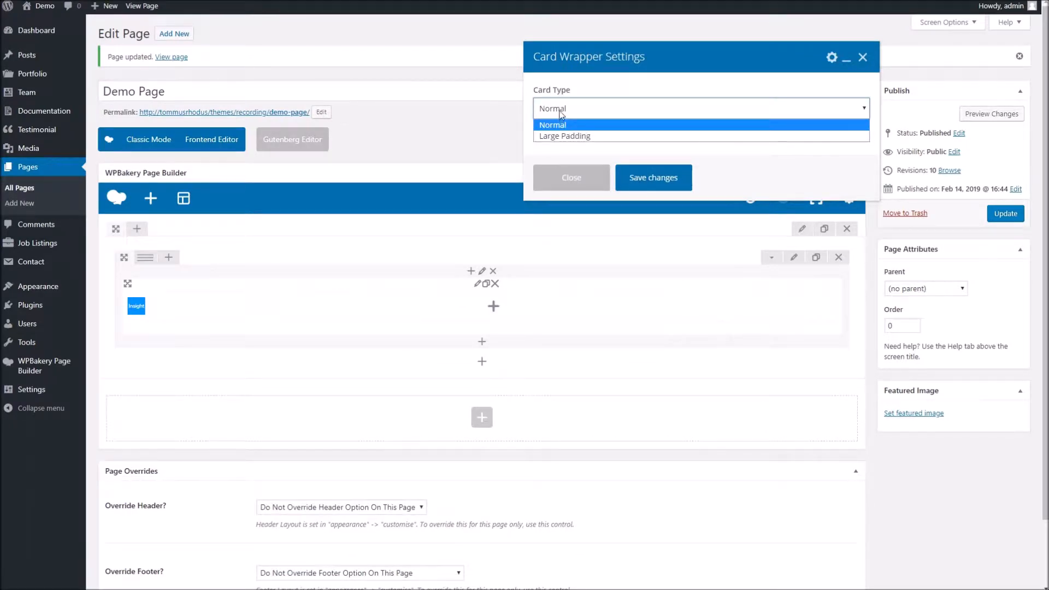
click(569, 126)
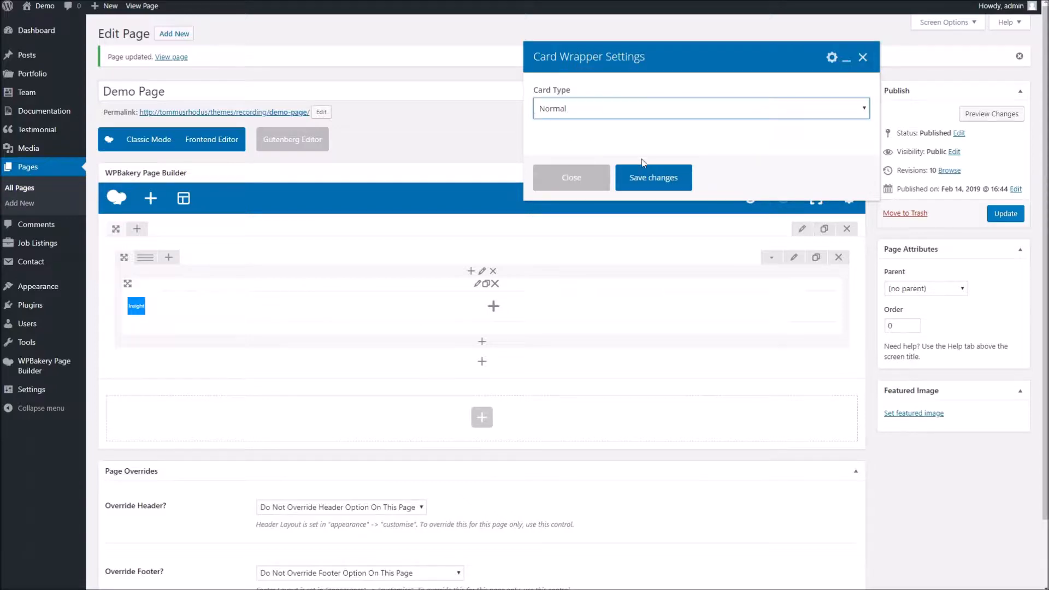
click(643, 181)
Step: Add a Text Block with its default text inside the card wrapper and save its settings
click(492, 306)
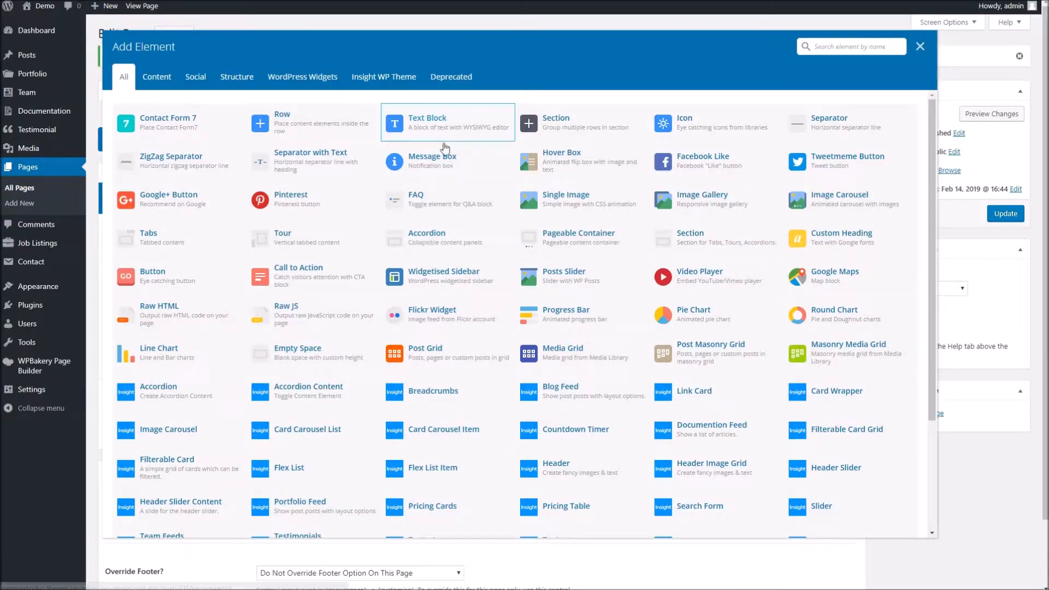
click(445, 125)
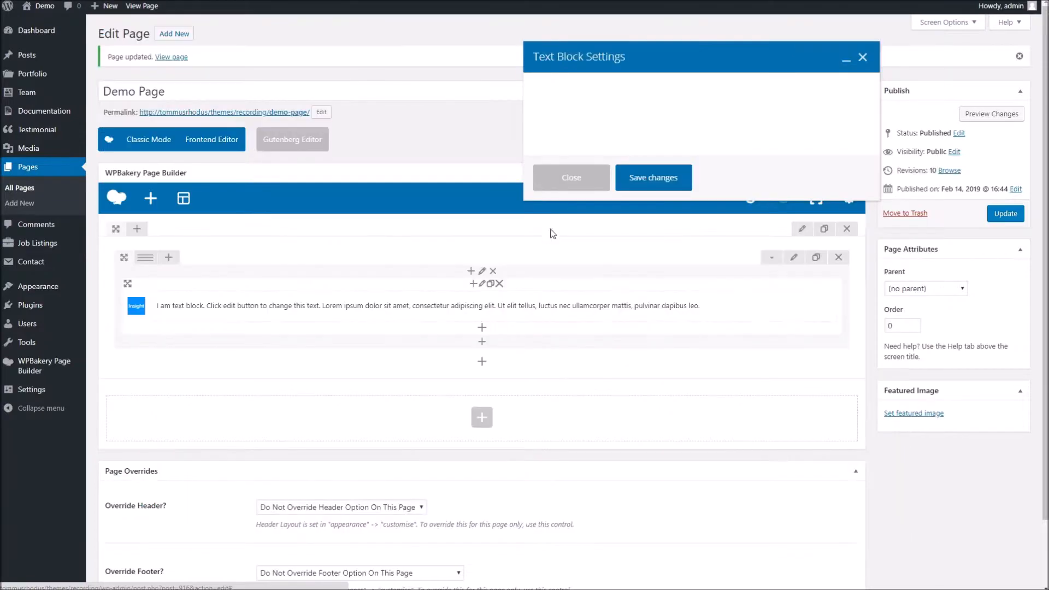
click(647, 468)
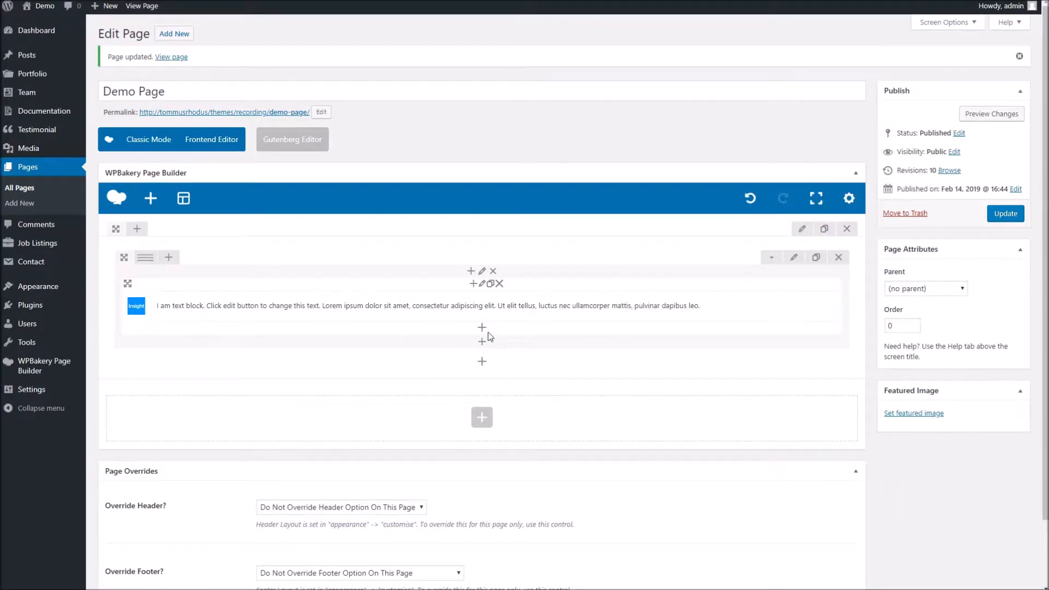
Step: Add a Breadcrumbs element below the text block in the card wrapper and save its settings
click(482, 382)
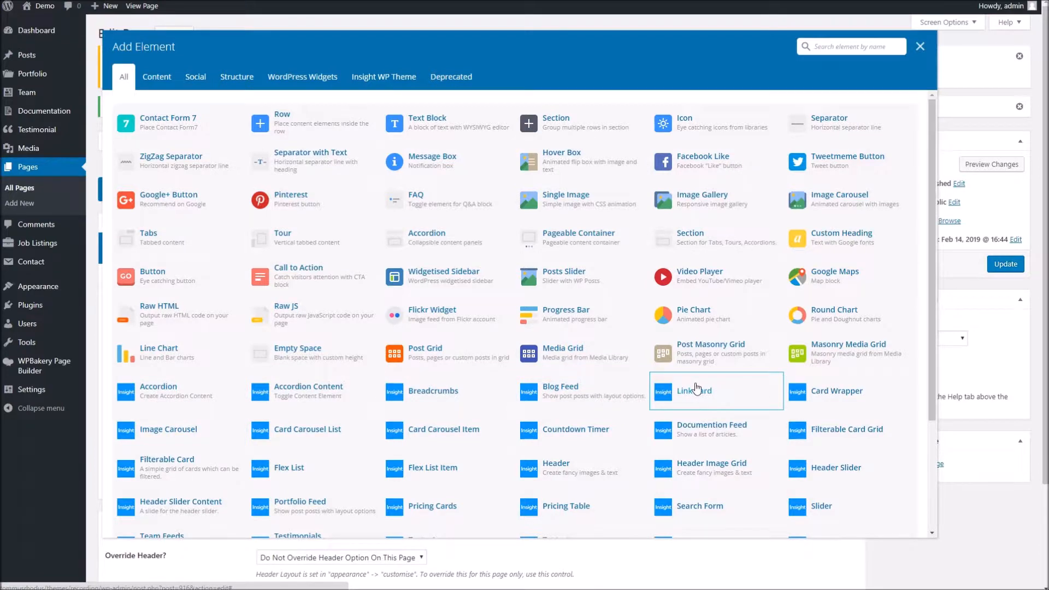
click(433, 390)
click(636, 174)
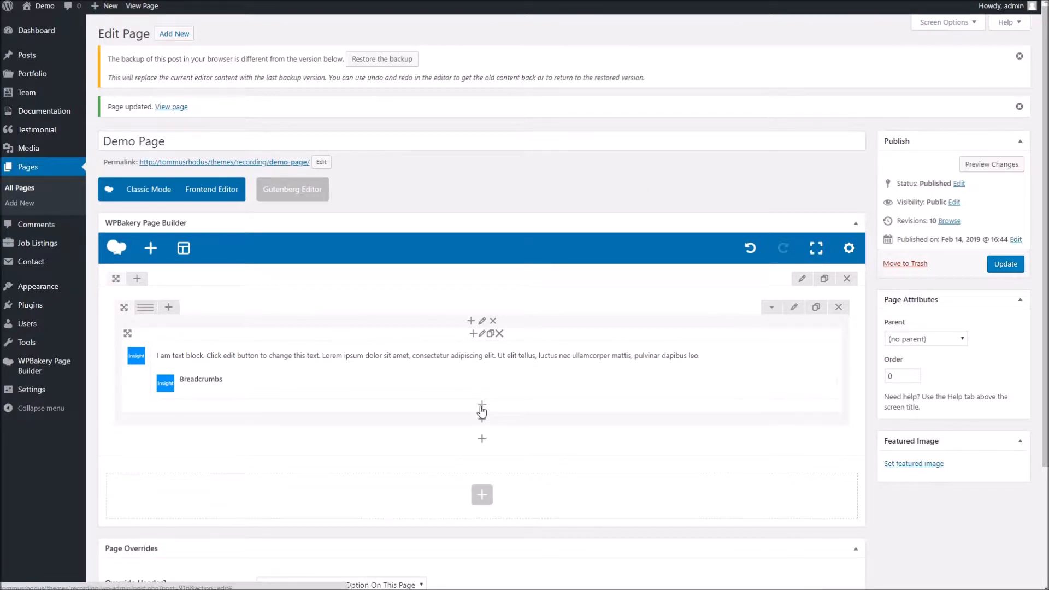
Step: Add a Single Image element below the breadcrumbs in the card wrapper
click(481, 409)
scroll(520, 394, down, 2)
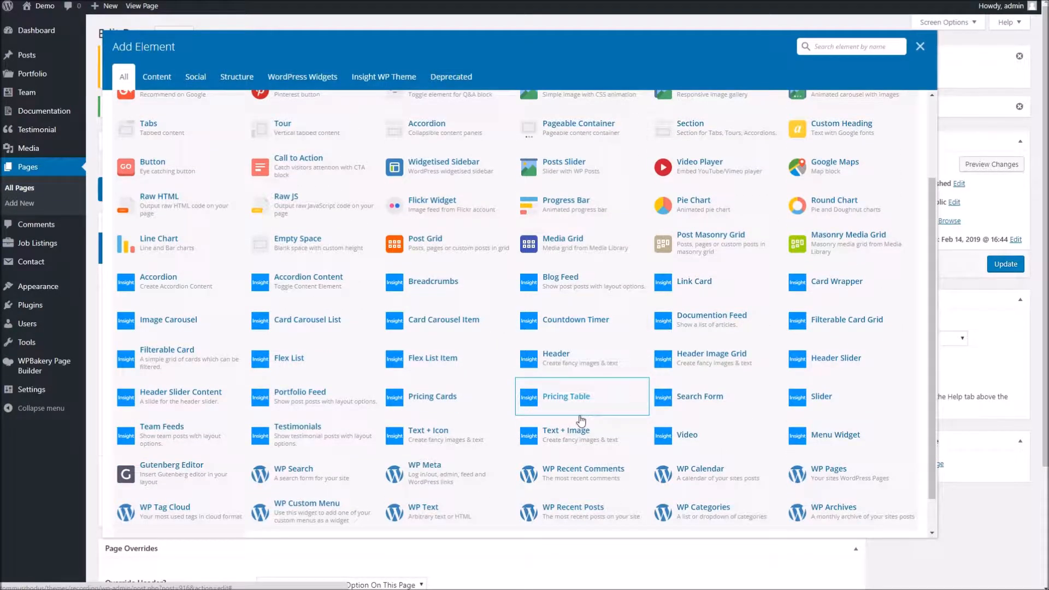
scroll(581, 421, up, 2)
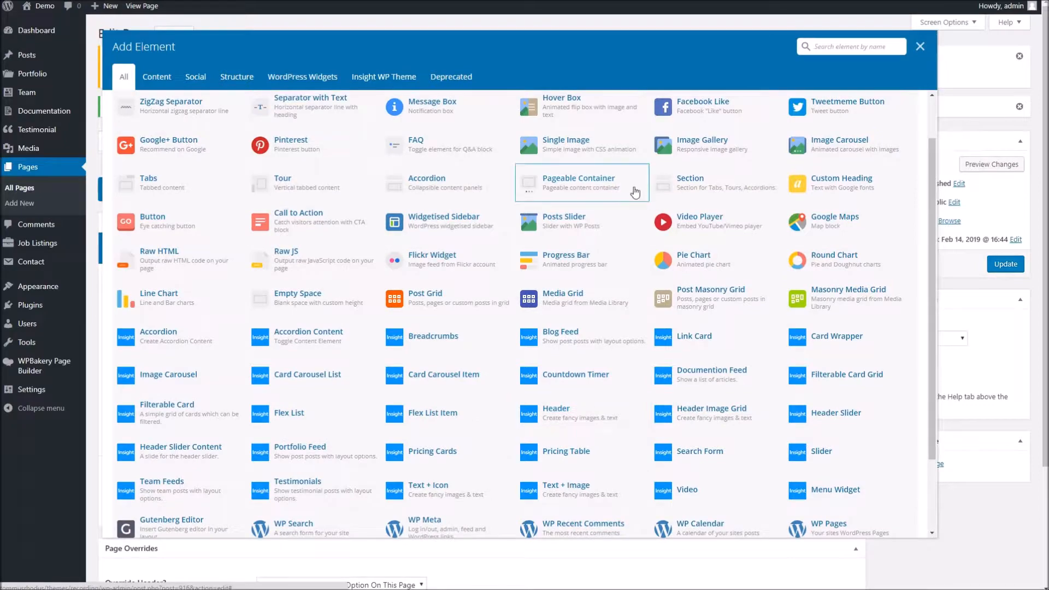
click(579, 141)
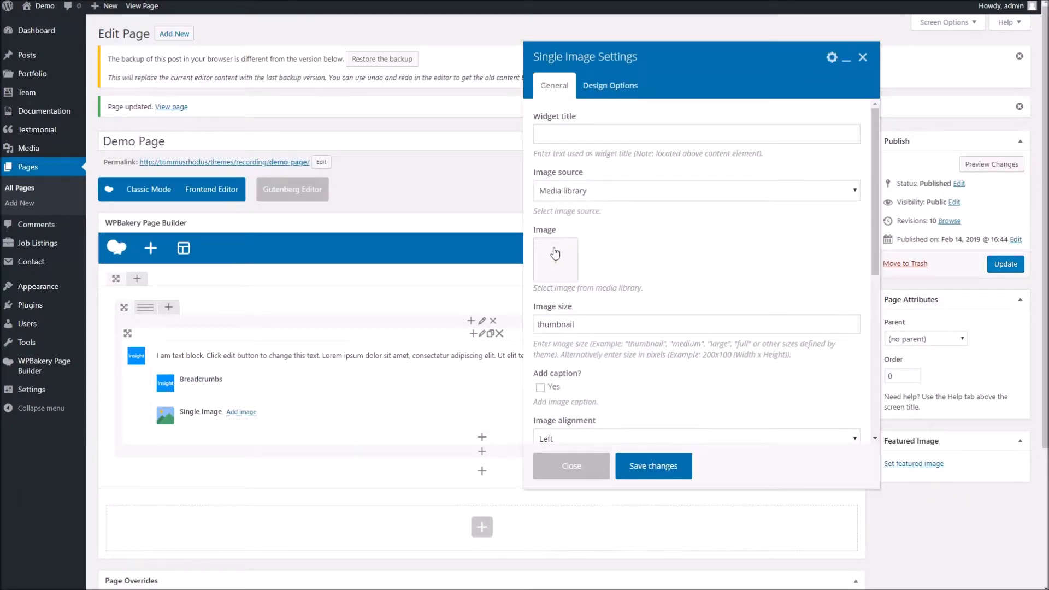
Step: Assign utility-coming-soon-2.jpg from the media library to the single image, set its size to full, and save the changes
click(555, 252)
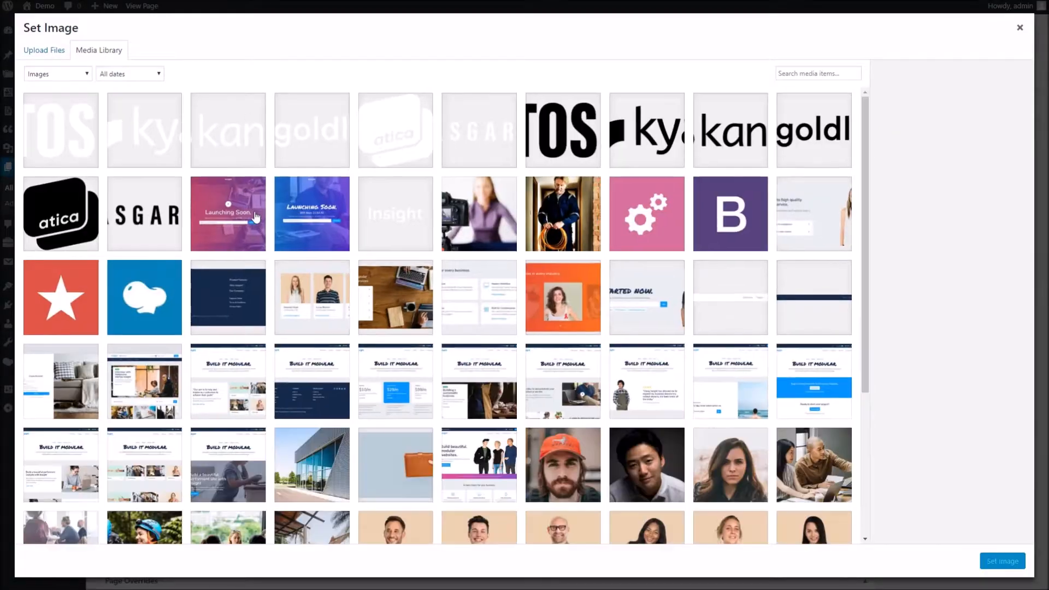
click(228, 210)
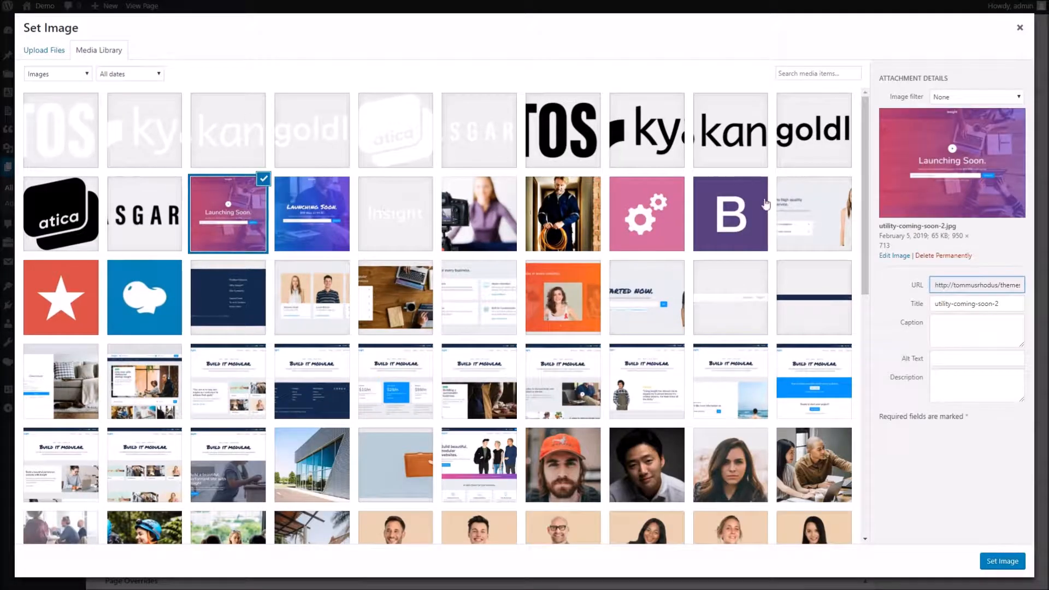
click(999, 562)
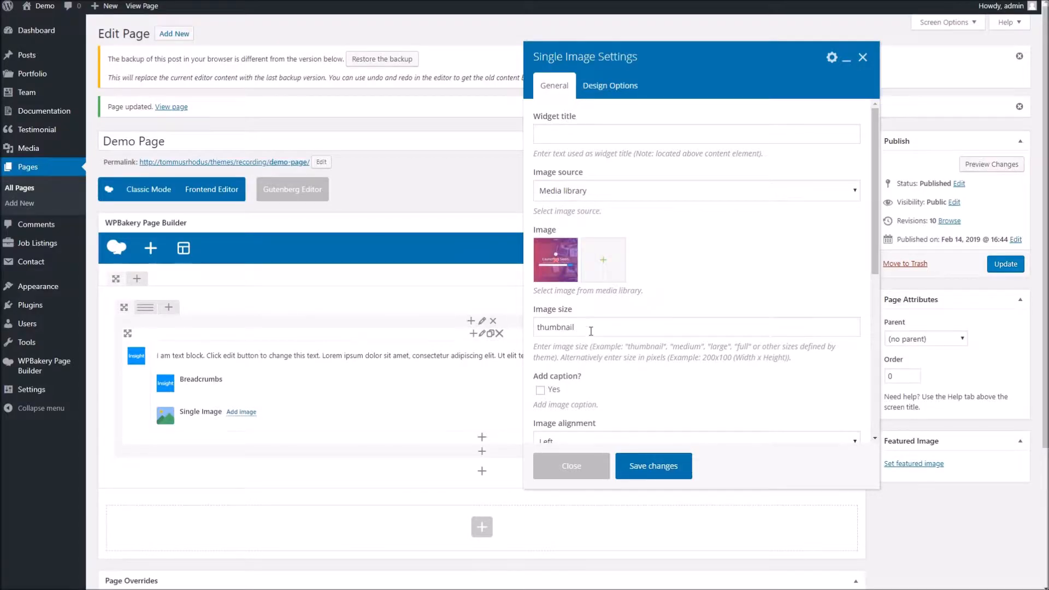
double_click(590, 331)
text(full)
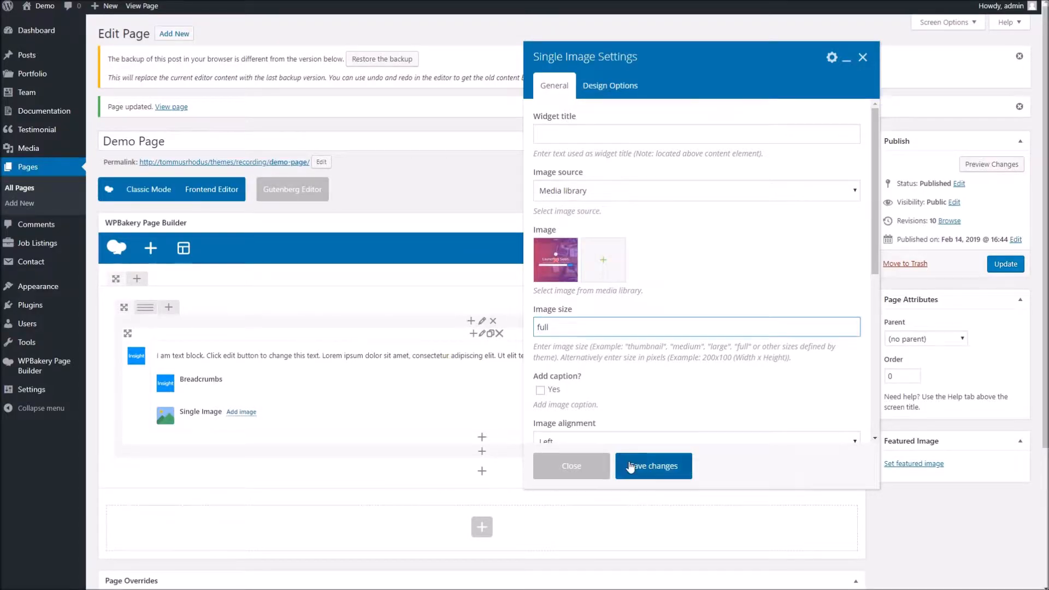
click(628, 465)
Step: Reorder the card wrapper's contents to Breadcrumbs, Single Image, Text Block, and update the page
drag(472, 416, 473, 348)
drag(468, 415, 468, 349)
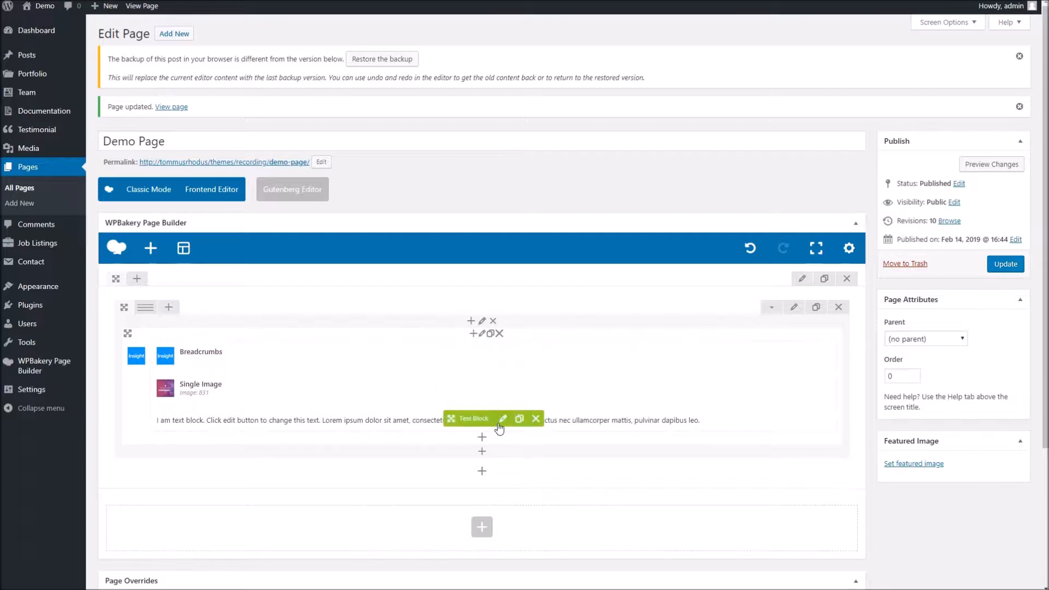
click(1017, 266)
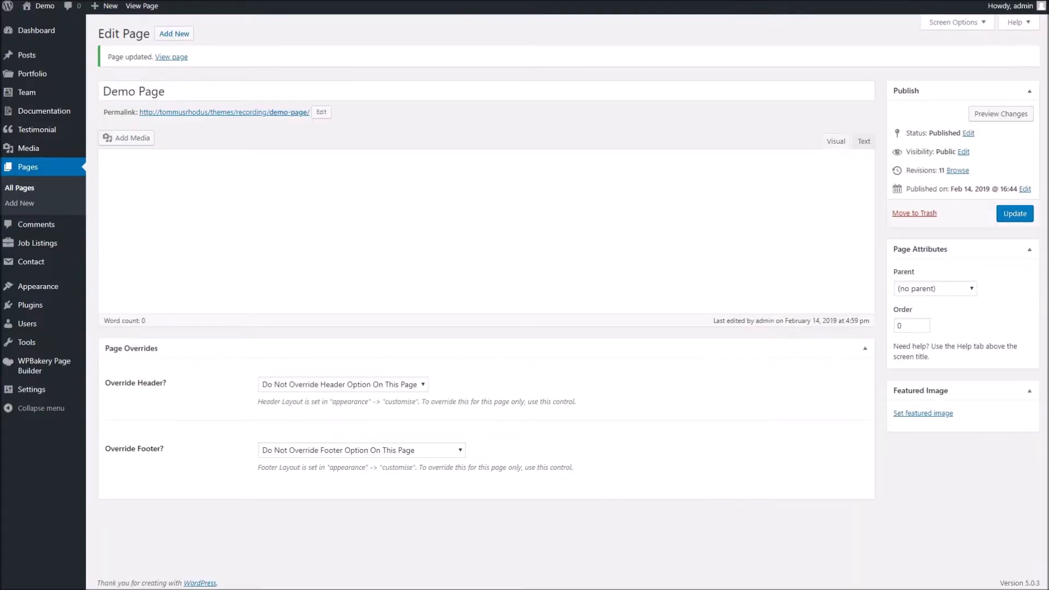
Step: Reload the live demo page and examine how the card with breadcrumbs, image and text is displayed
click(459, 0)
right_click(458, 0)
click(484, 7)
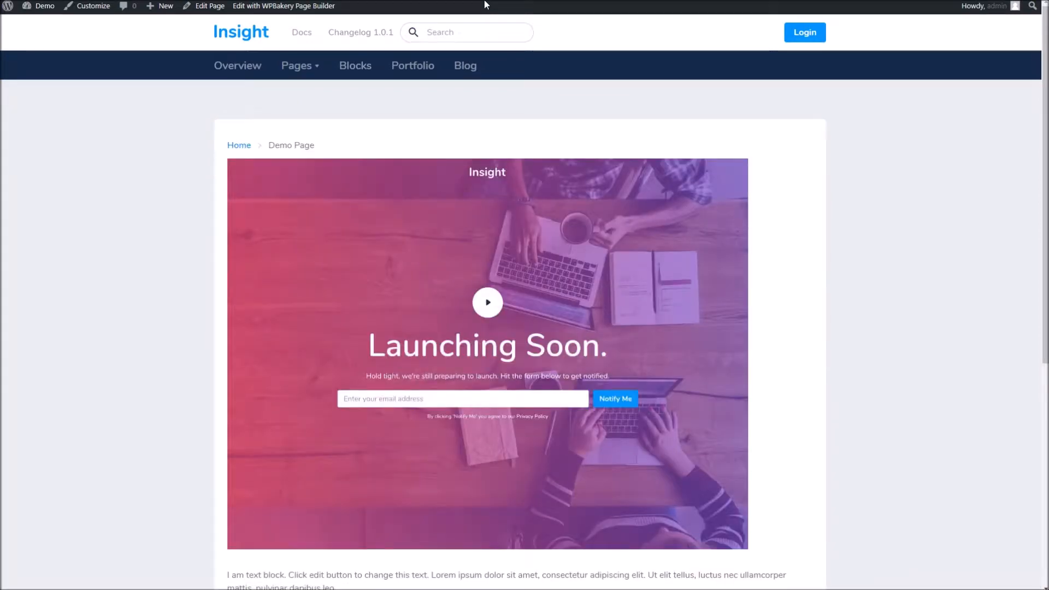
scroll(415, 153, down, 4)
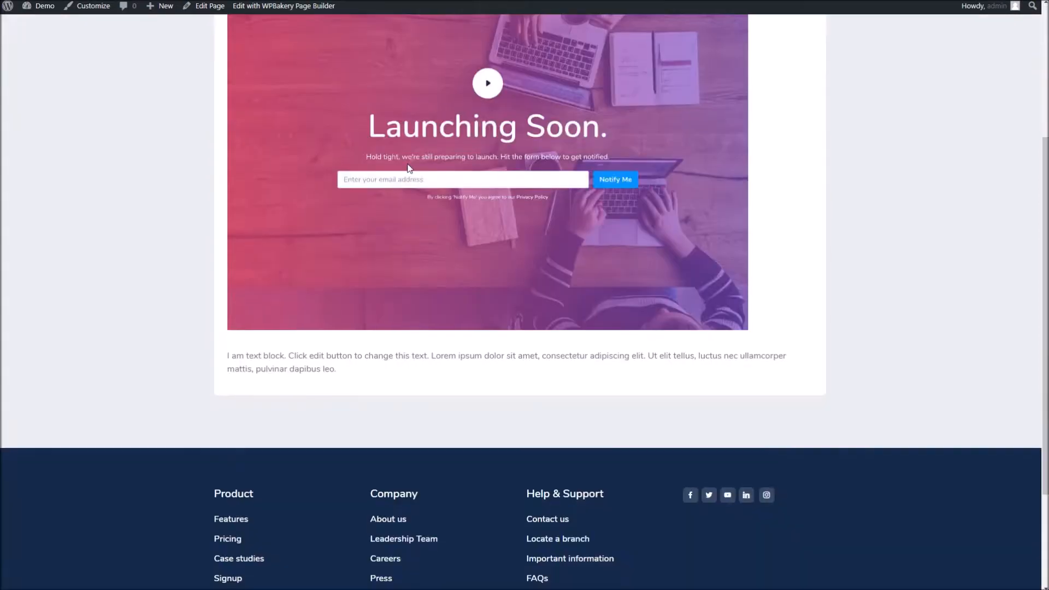
scroll(447, 198, up, 2)
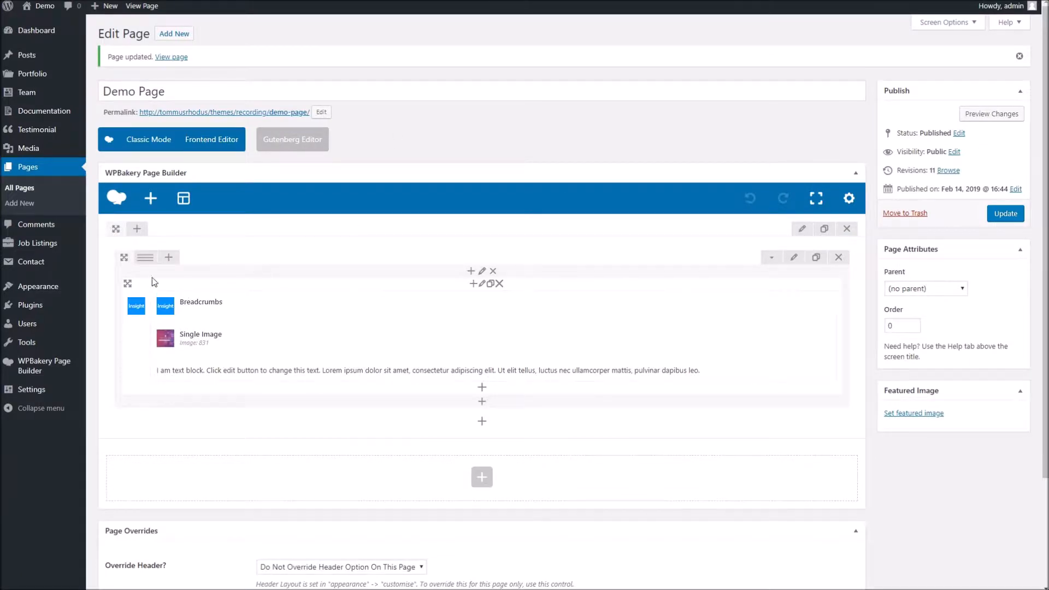
Step: Split the row containing the card wrapper into three equal columns
mouse_move(146, 257)
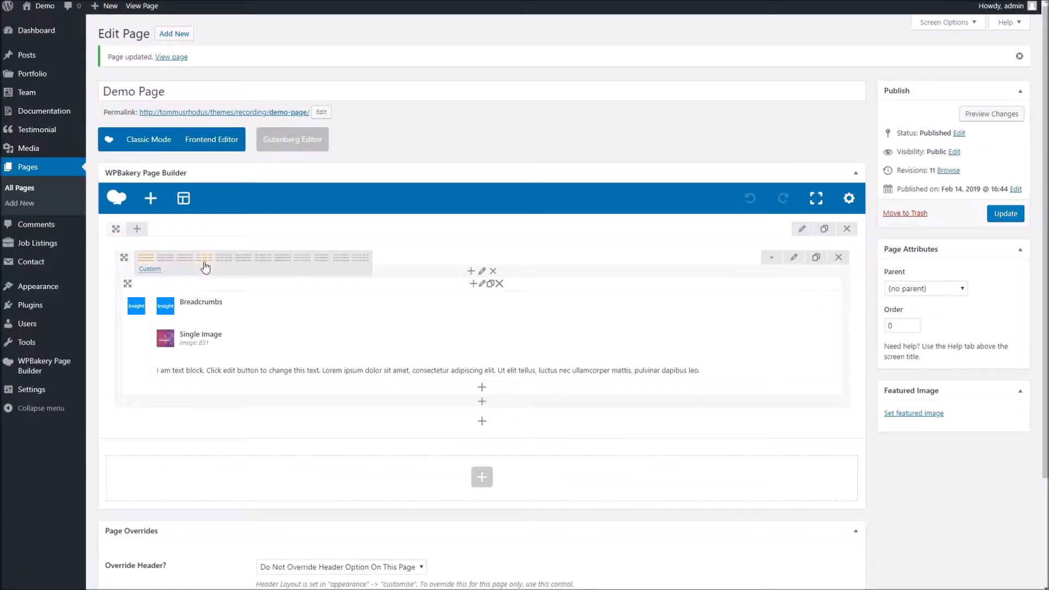
click(204, 259)
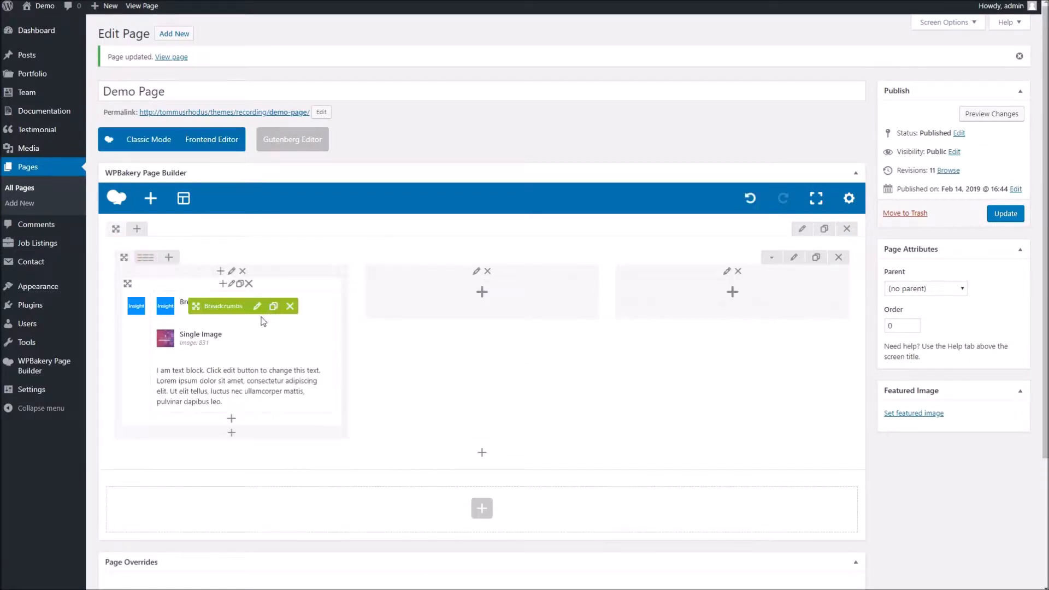
Step: Duplicate the card wrapper, put Single Image above Breadcrumbs in the copy, and move the copy into the middle column
click(239, 284)
drag(217, 455, 306, 484)
drag(128, 433, 431, 297)
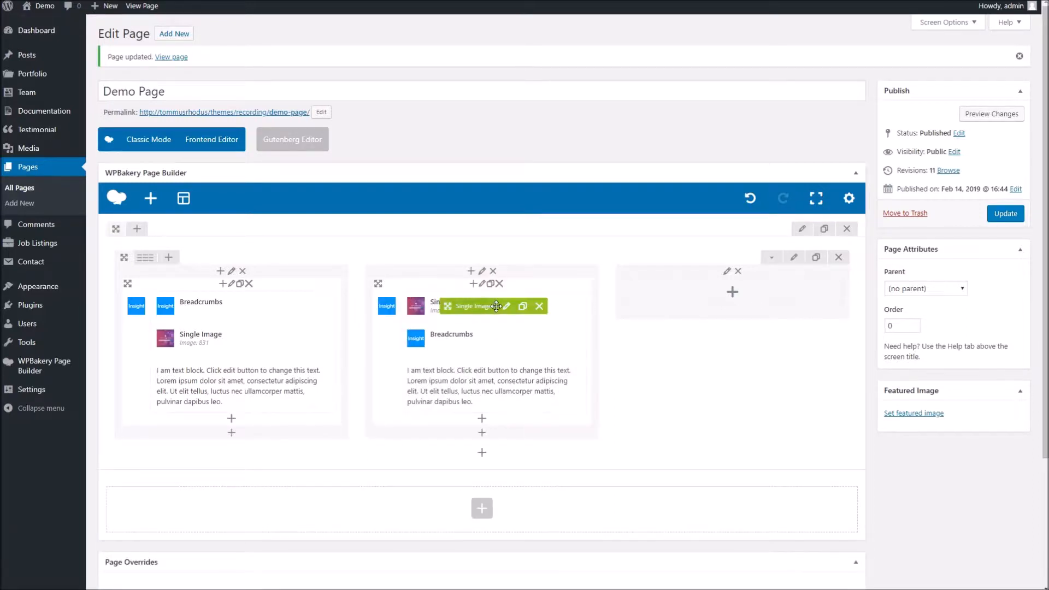
Step: Duplicate the middle card wrapper into the third column and update the page
click(490, 283)
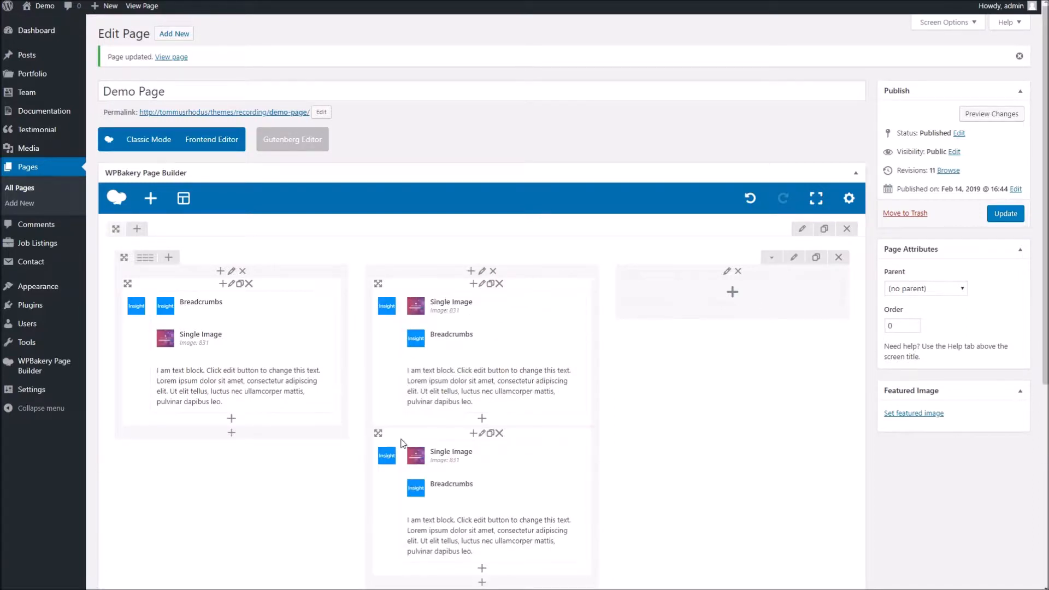
drag(379, 434, 656, 295)
click(1001, 219)
Step: Reload the live demo page and examine the three cards displayed side by side
click(463, 0)
right_click(463, 0)
click(480, 0)
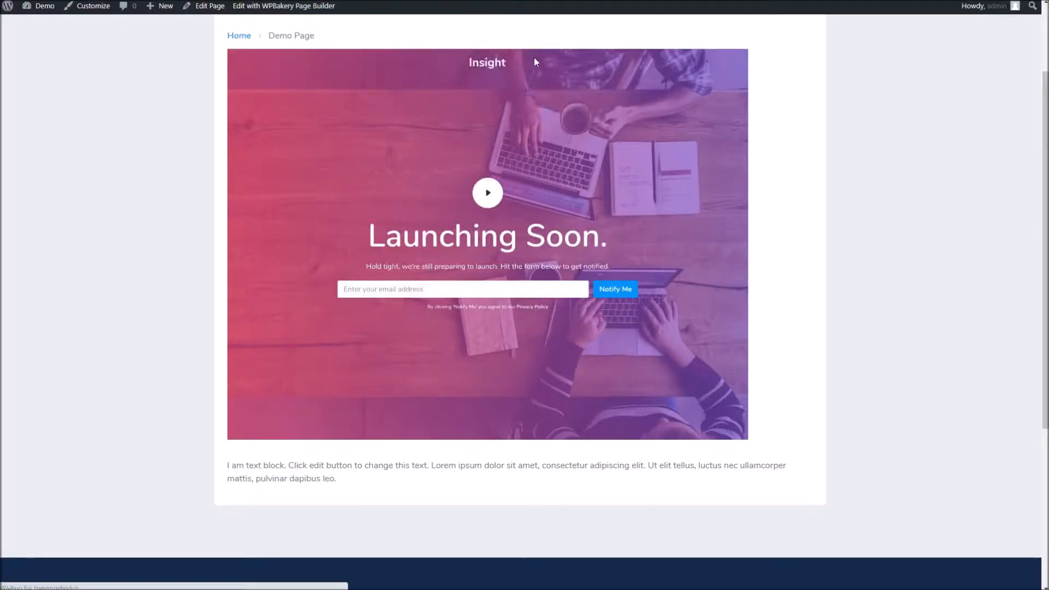
scroll(620, 144, up, 2)
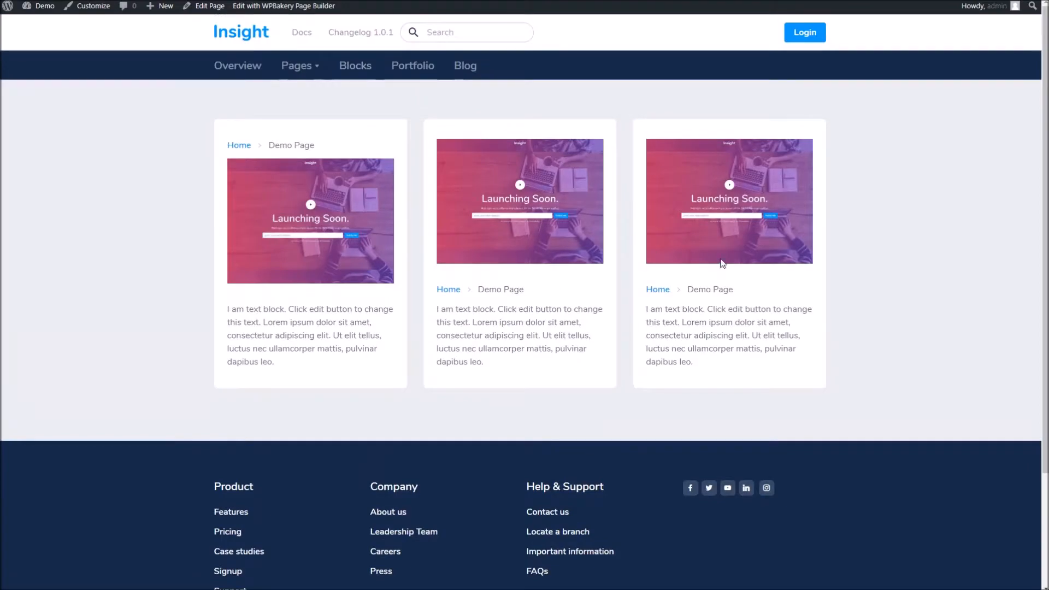
Step: Return to the page editor, change the row to a single column, and delete all three card wrappers
click(397, 1)
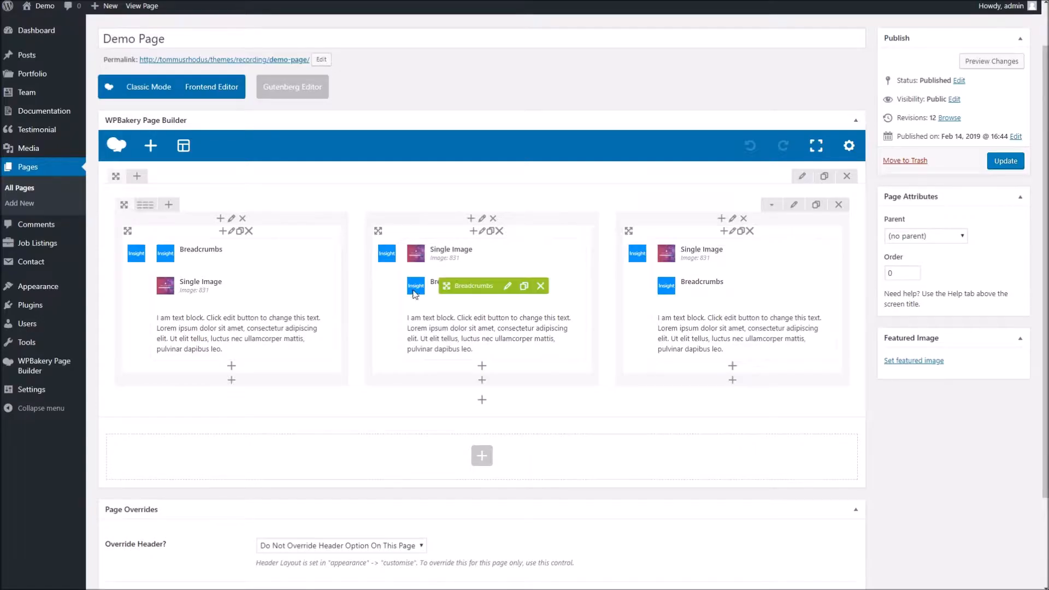
click(146, 207)
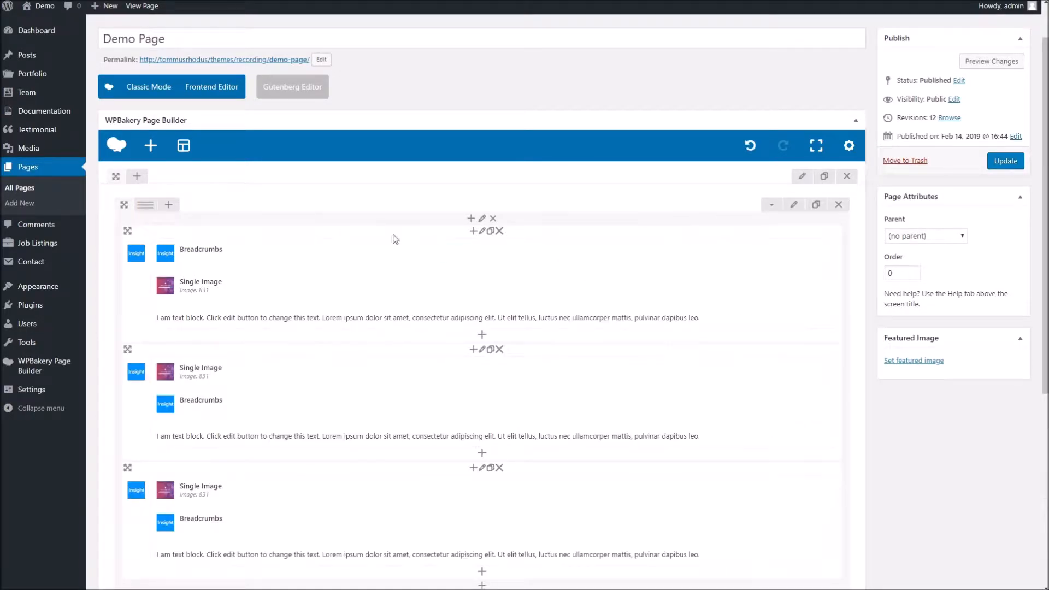
click(499, 232)
click(577, 48)
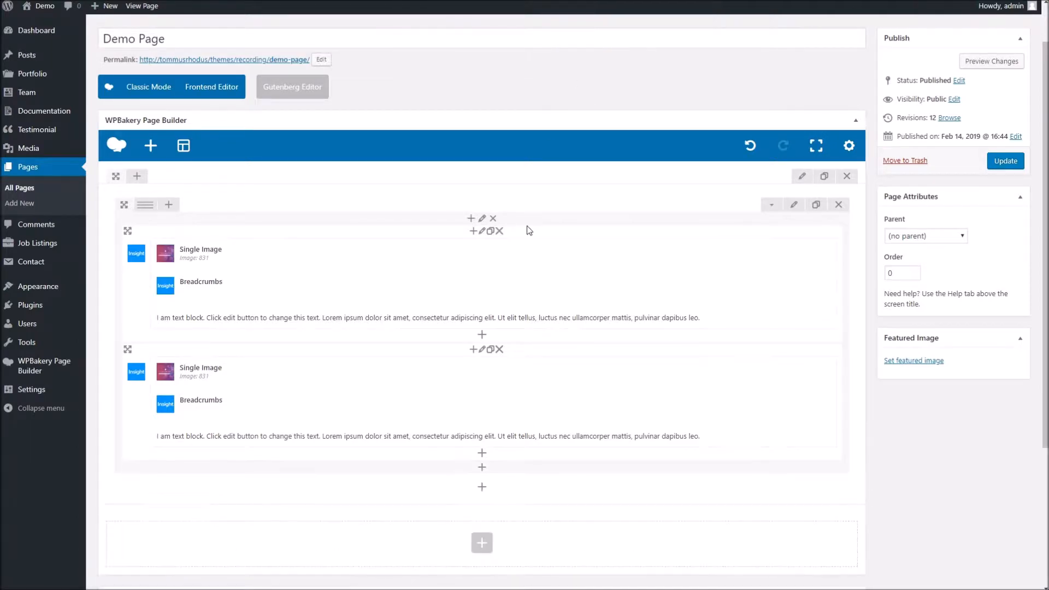
click(499, 231)
click(577, 49)
click(499, 231)
click(577, 49)
Step: Add an Image Carousel element, choose six consecutive website page screenshots from the media library as its images, and save its settings
click(423, 238)
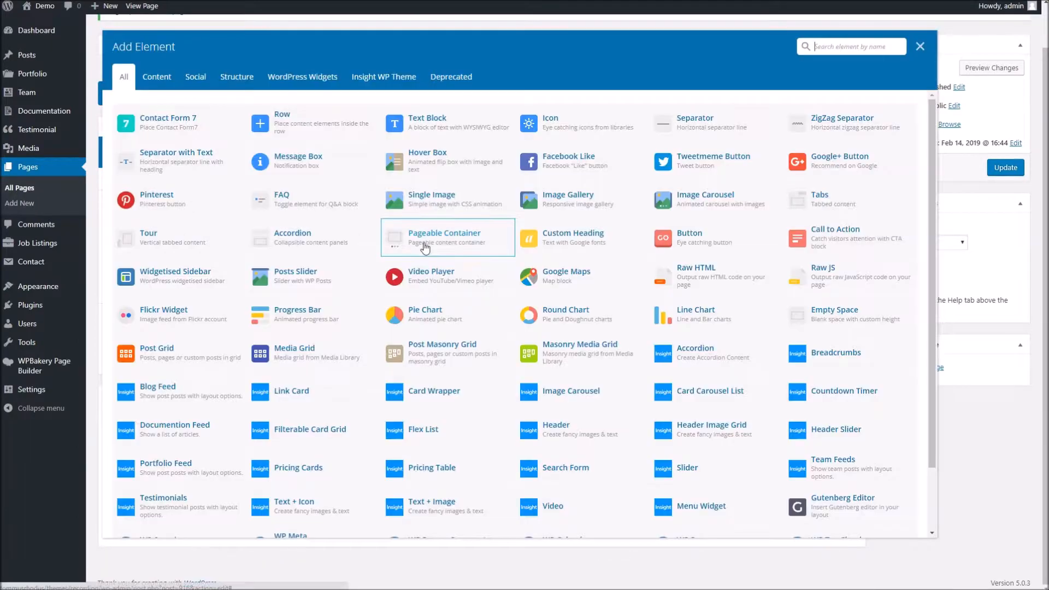
click(563, 393)
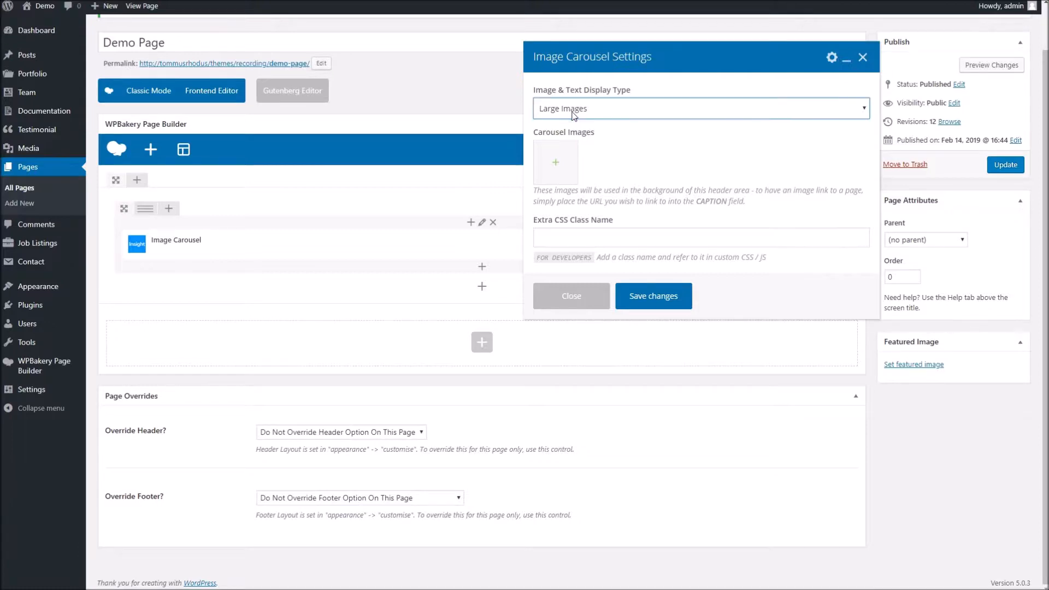
click(556, 164)
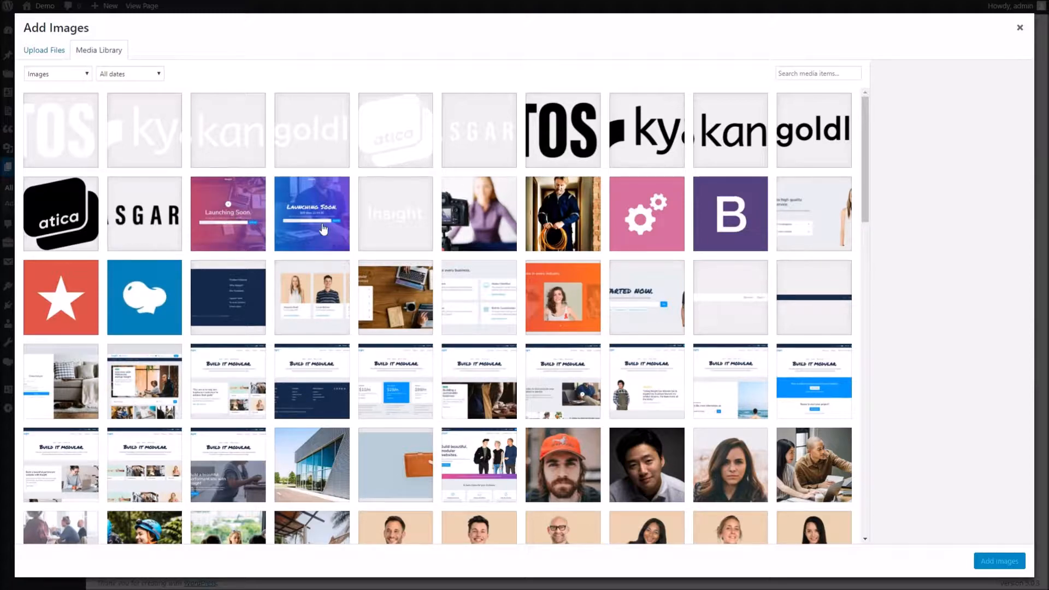
scroll(386, 281, down, 2)
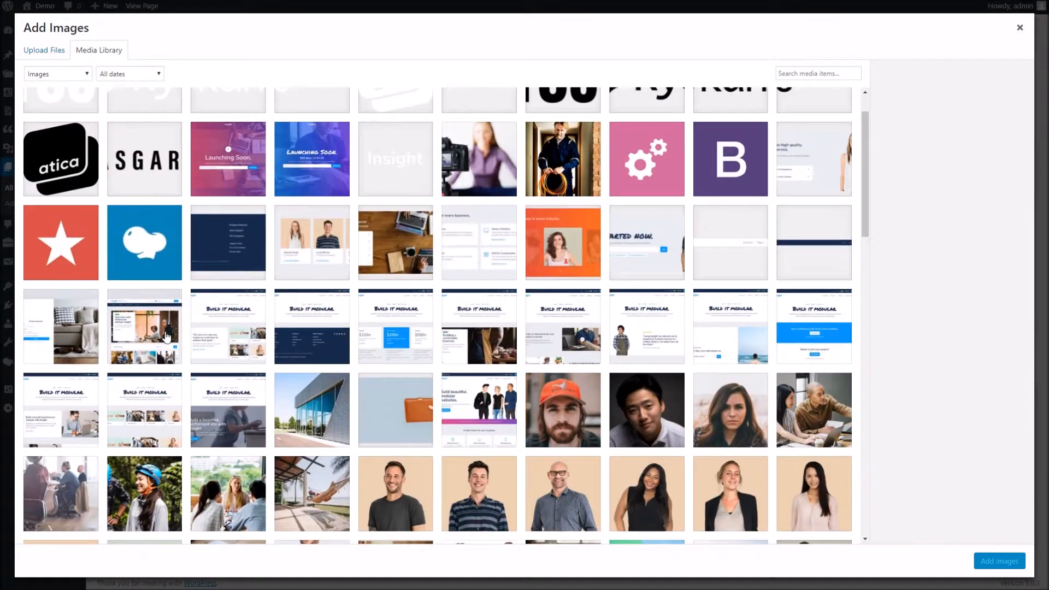
click(144, 338)
shift+click(562, 319)
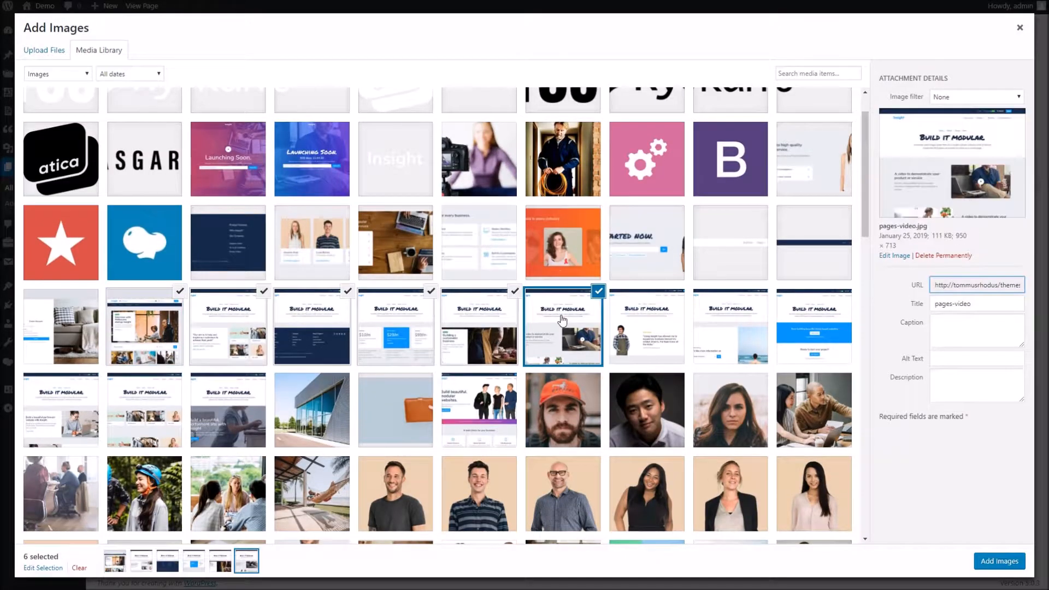
click(1009, 568)
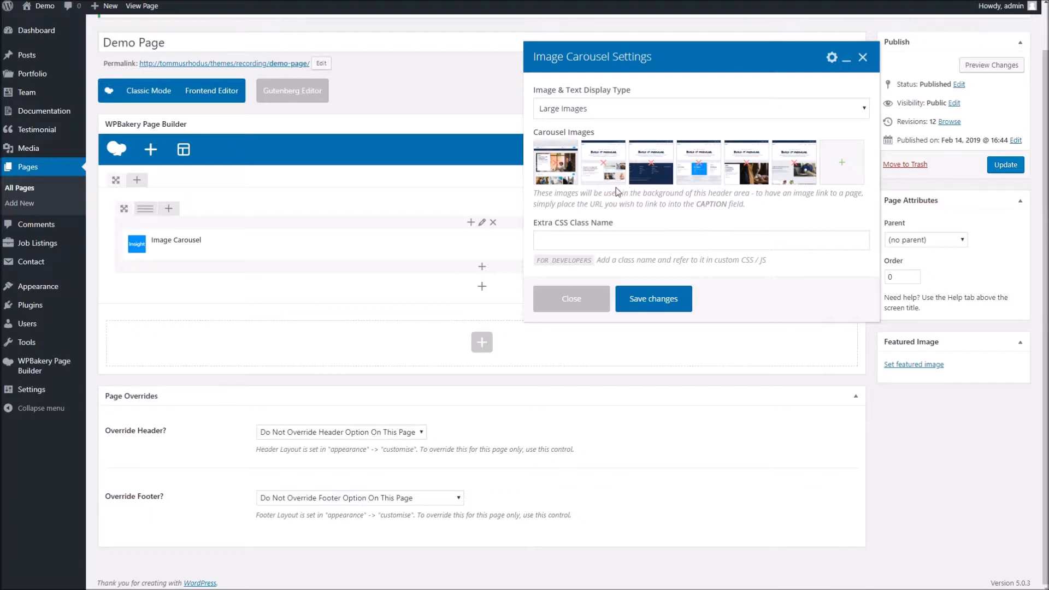
click(662, 299)
Step: Update the page and reload the live demo page to view the image carousel
click(991, 166)
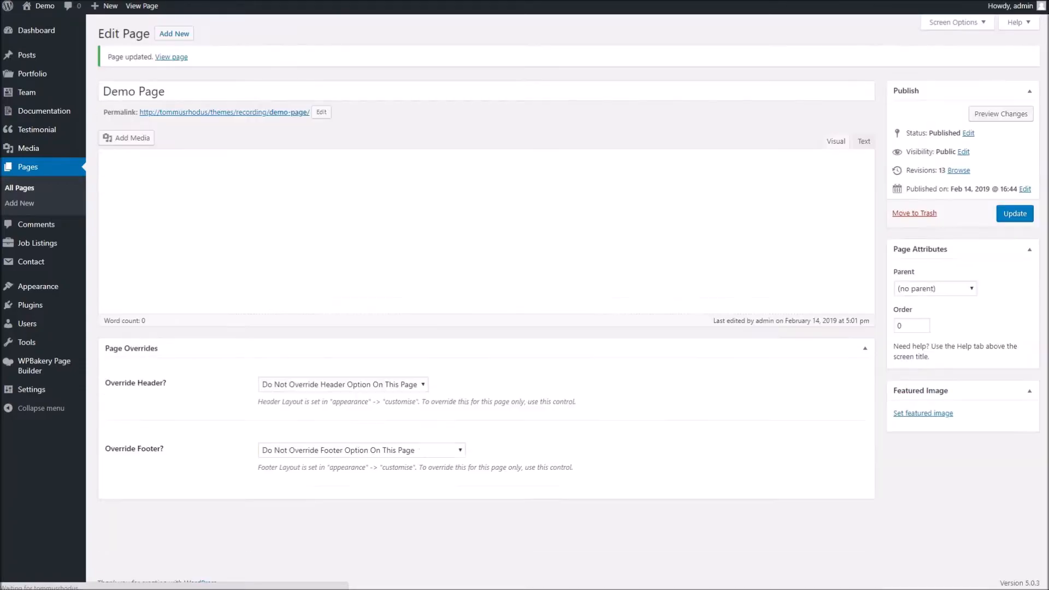
click(432, 0)
right_click(431, 0)
right_click(135, 160)
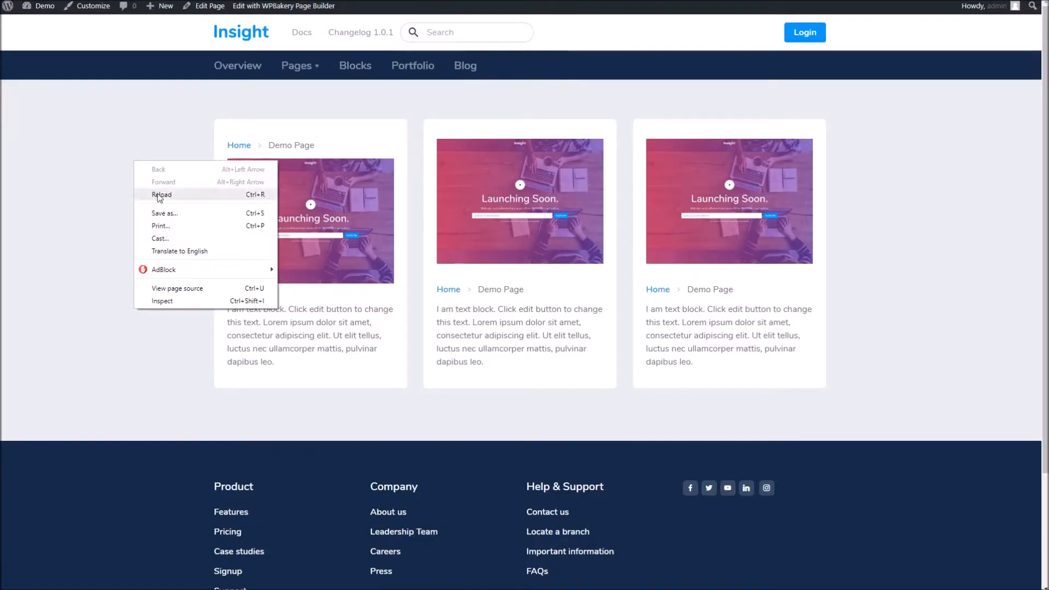
click(162, 195)
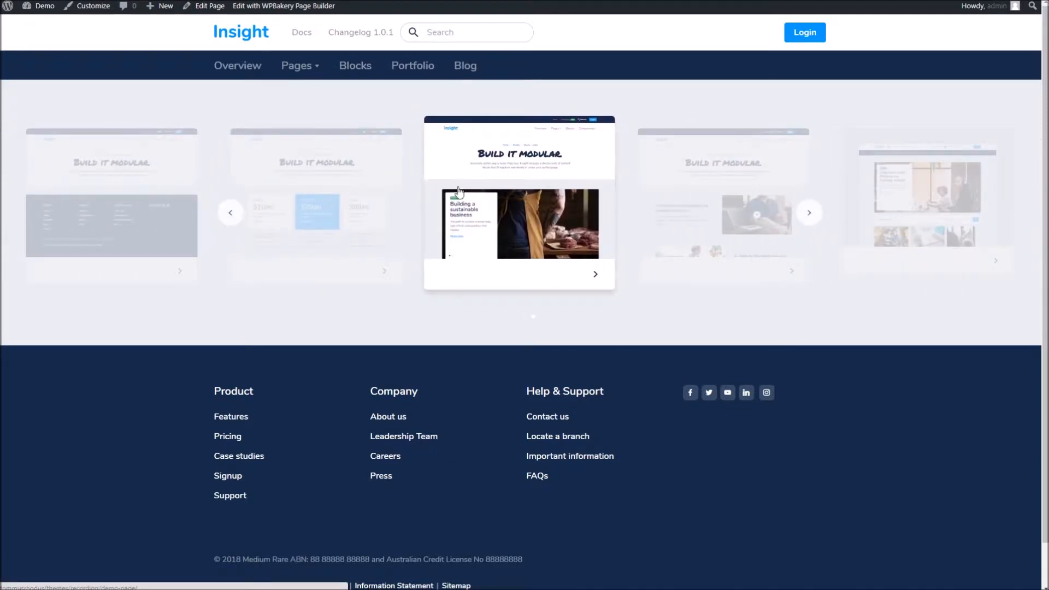
key(ctrl+Tab)
mouse_move(464, 296)
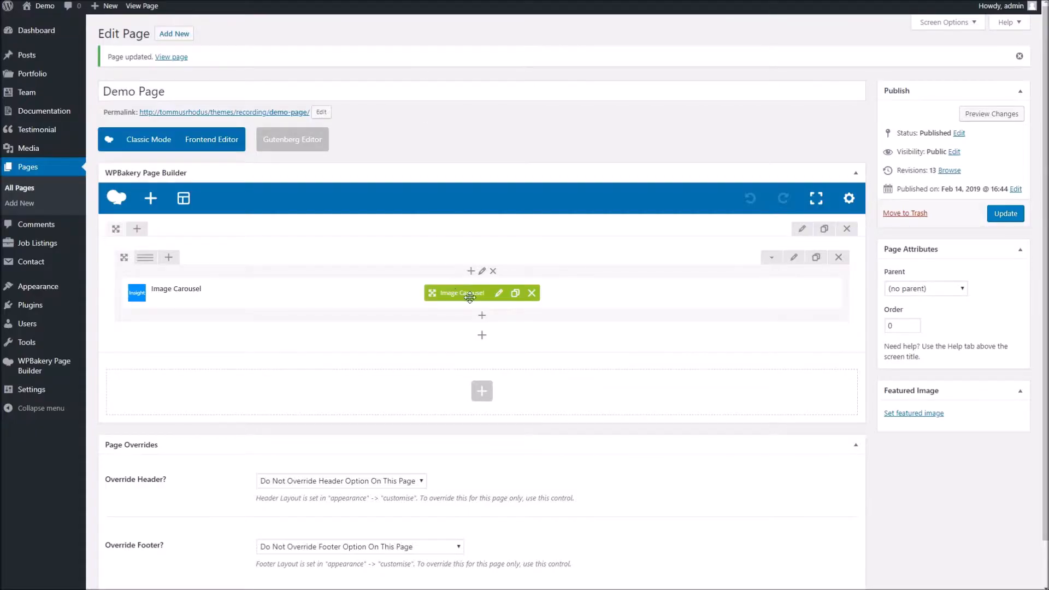
click(499, 293)
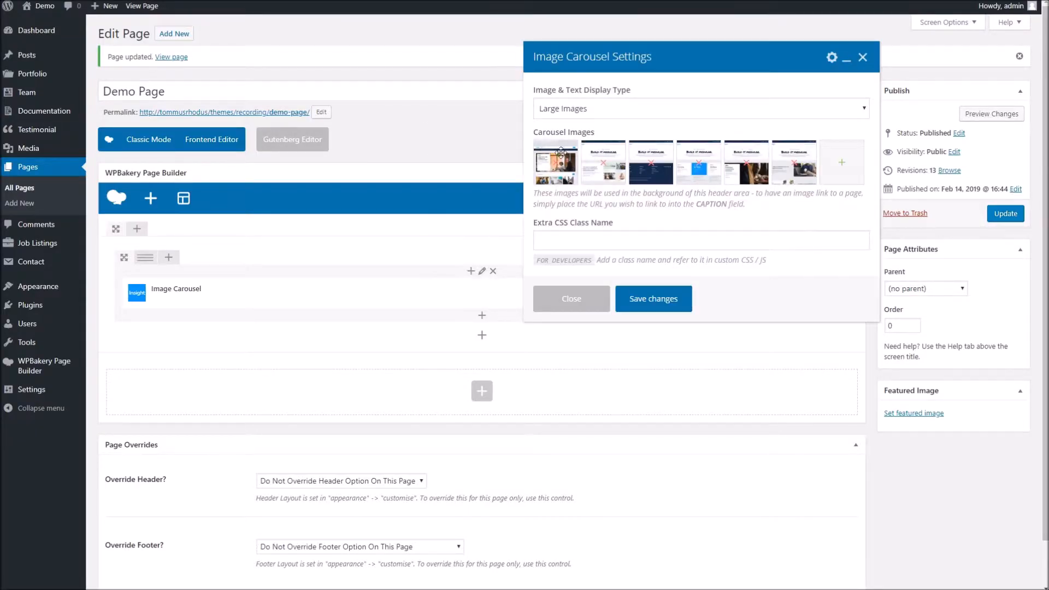
click(847, 164)
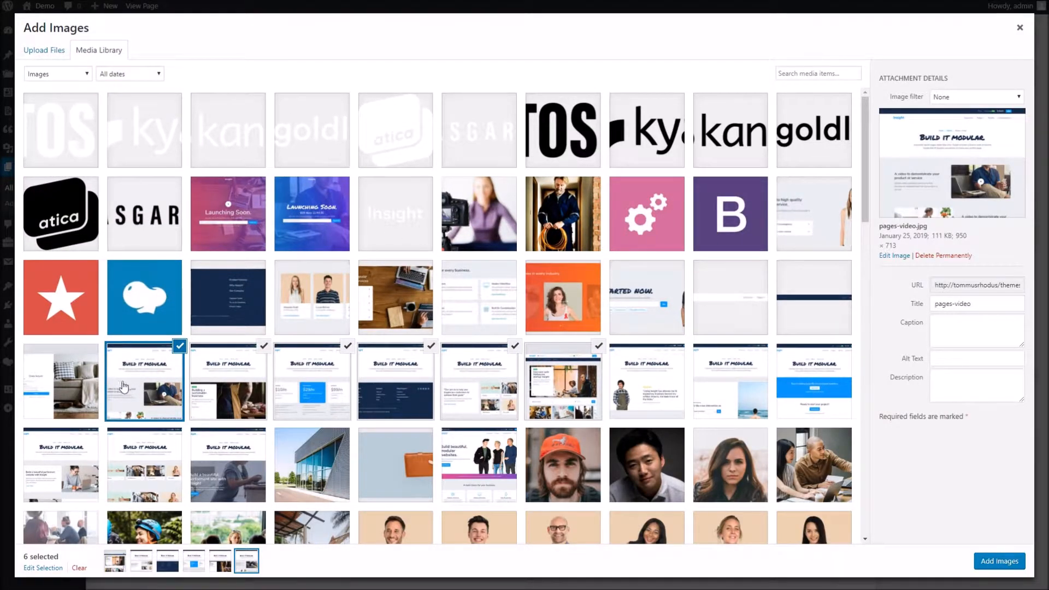
click(385, 394)
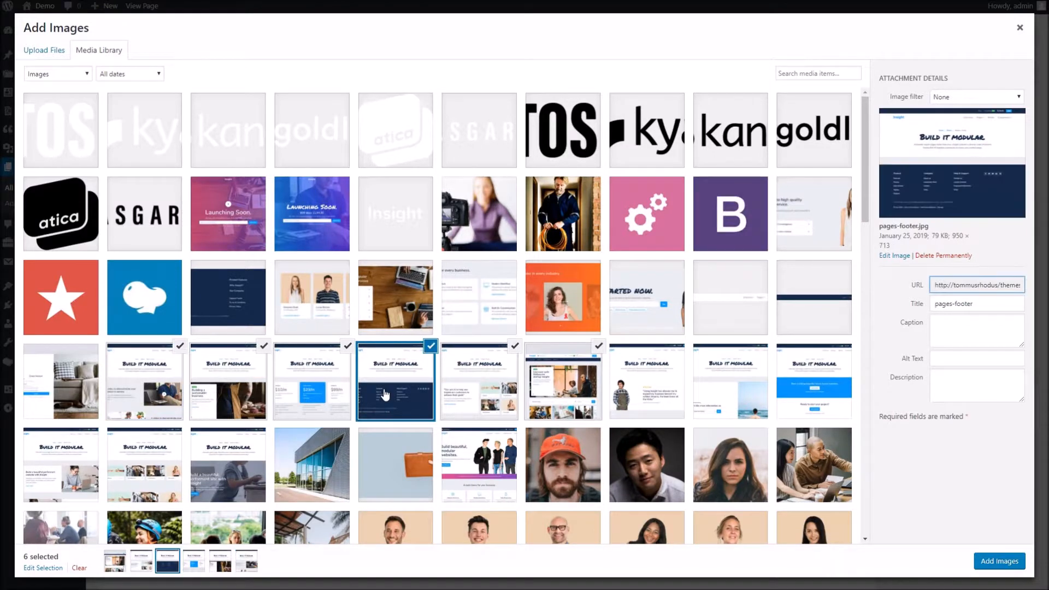
click(950, 330)
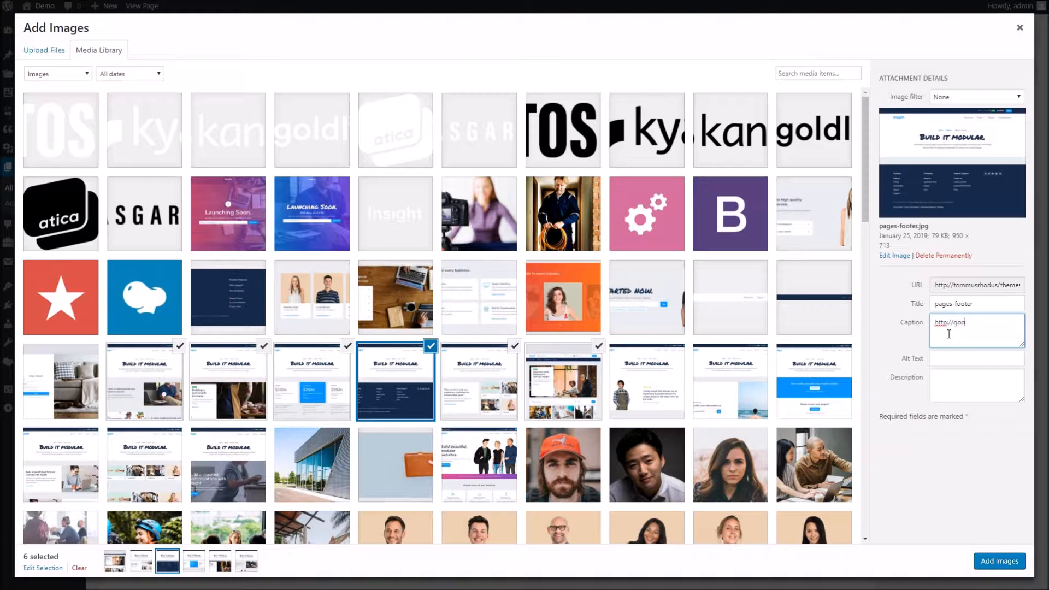
click(959, 382)
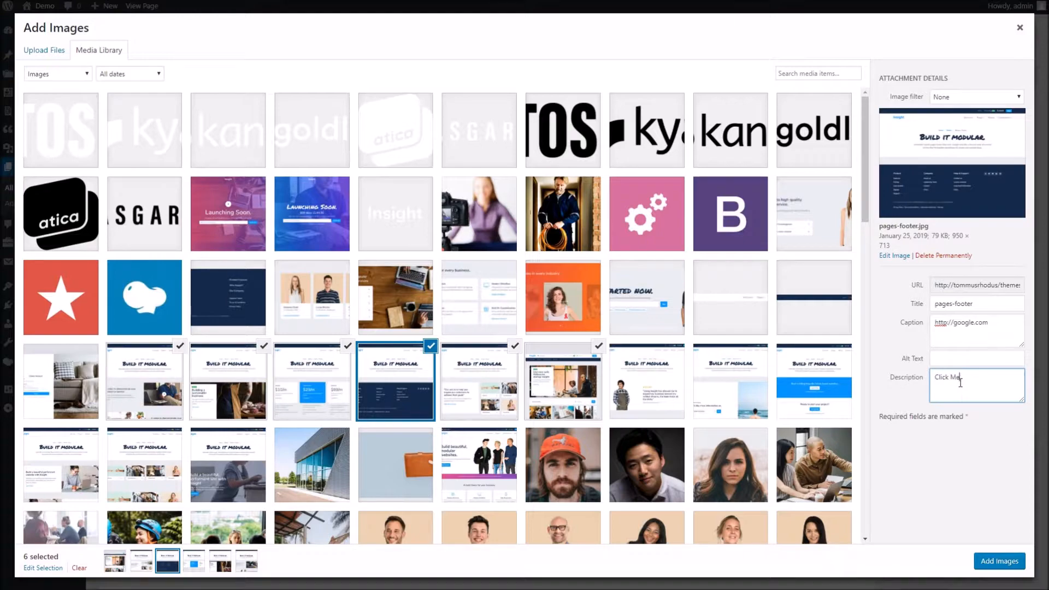
click(994, 563)
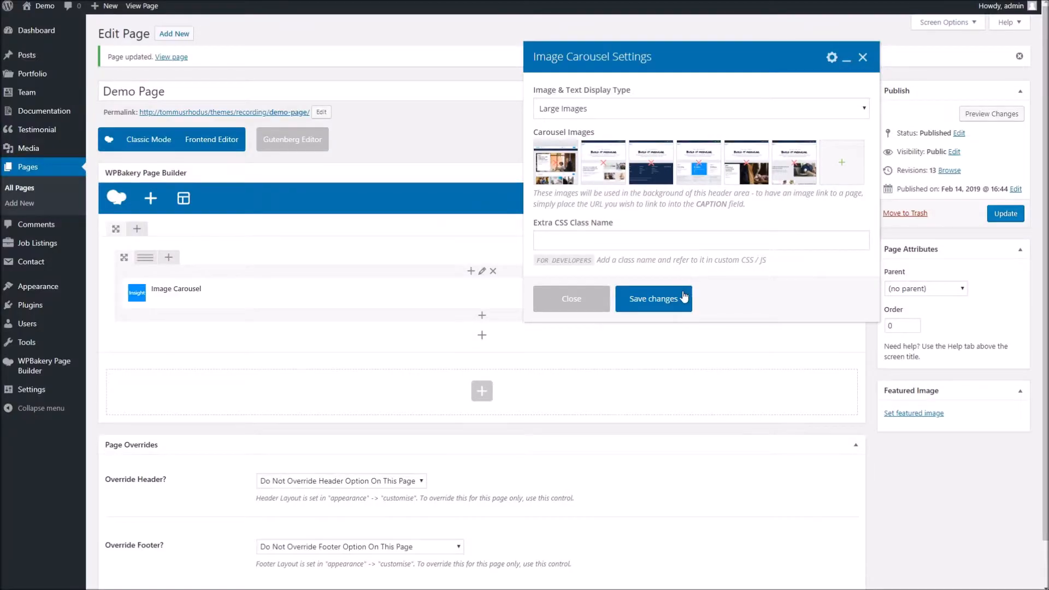
click(680, 298)
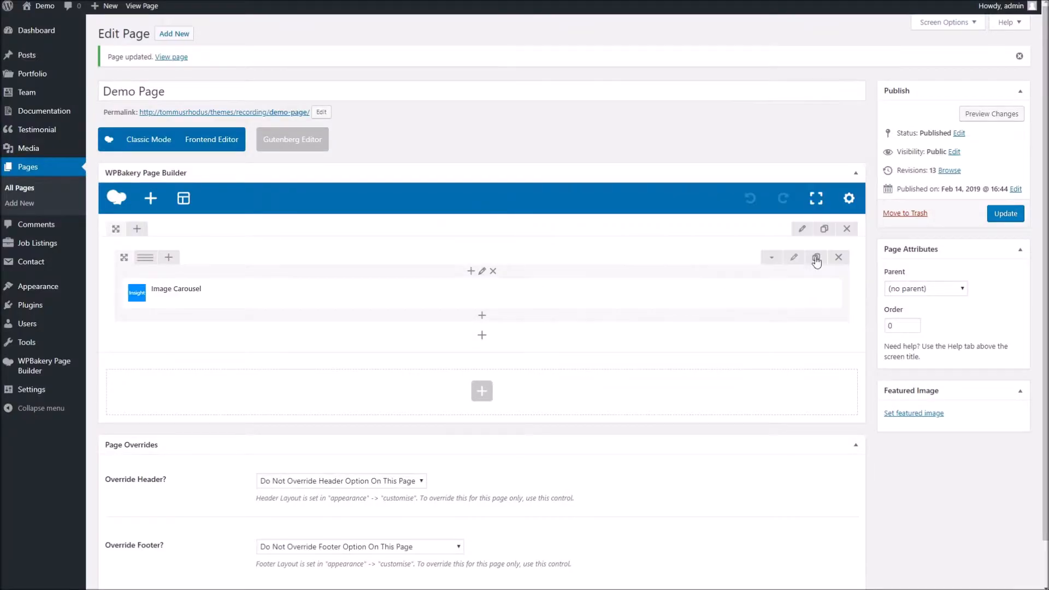
Step: Update the page with the captioned carousel image and refresh the live demo page
click(1019, 213)
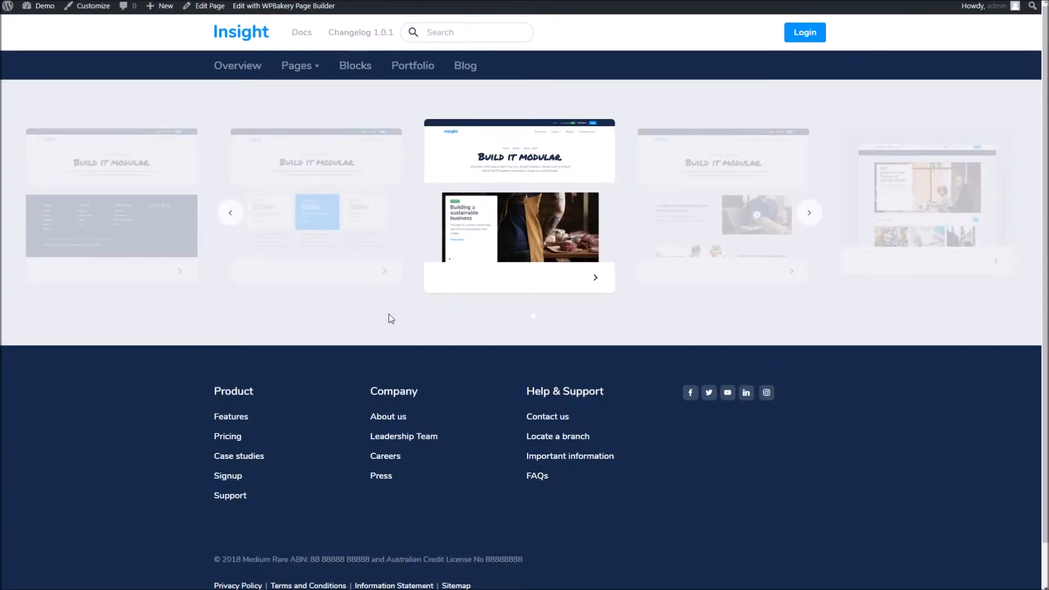
right_click(384, 316)
click(425, 350)
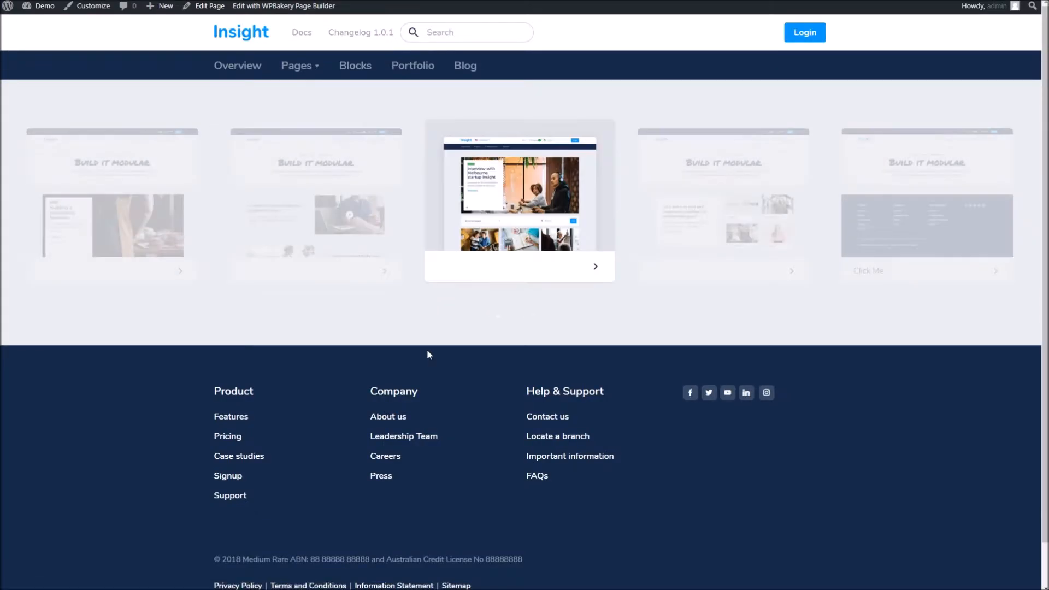
Step: Bring the carousel's "Click Me" card to the centre, test its link, and go back
drag(883, 223, 480, 229)
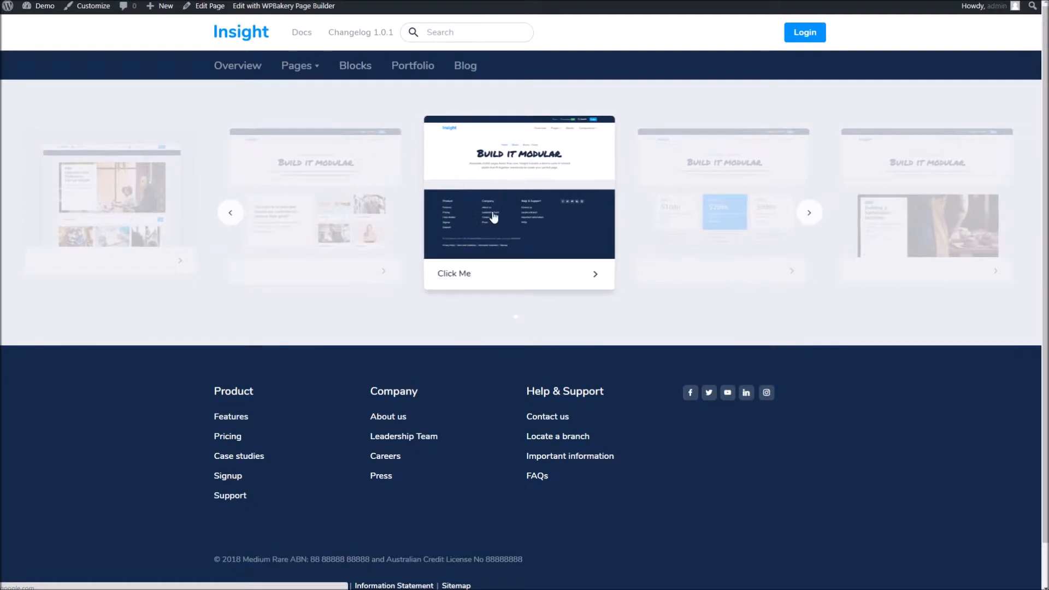
click(478, 275)
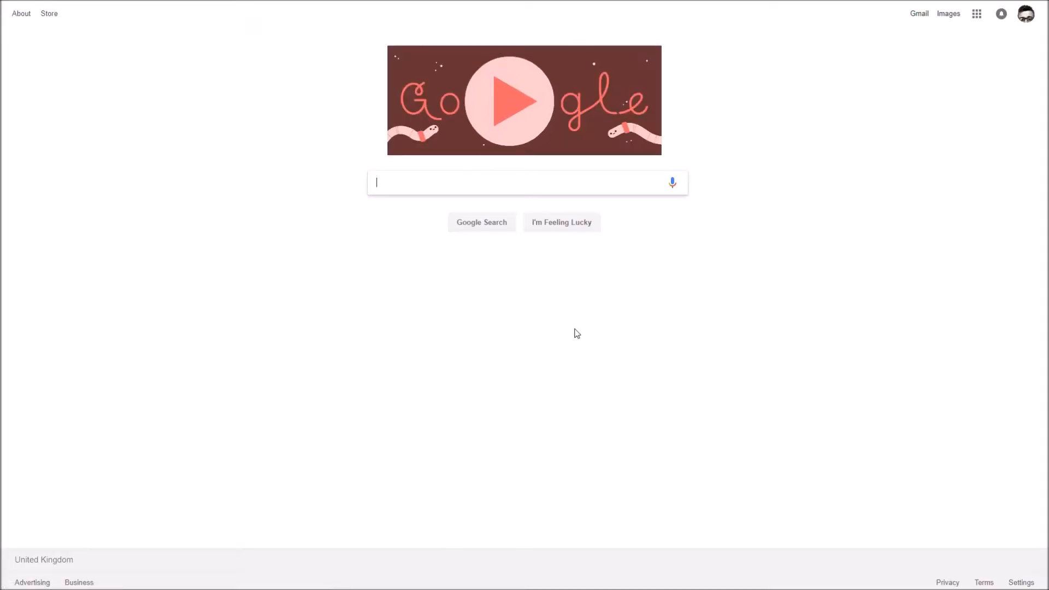
key(alt+Left)
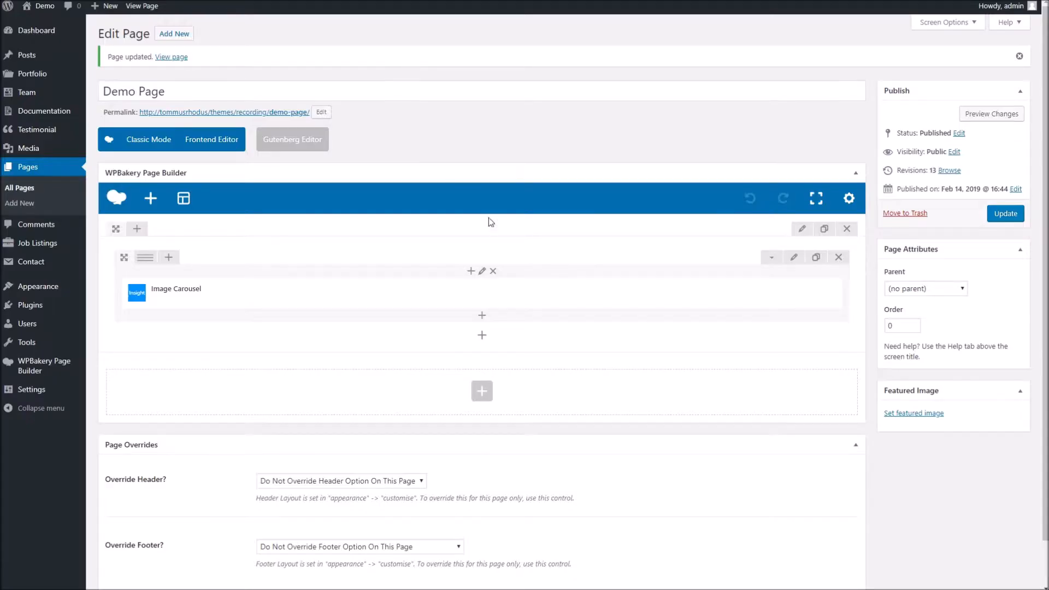
Step: In the page editor, replace the Image Carousel with a Card Carousel List using the Large Images display type and save it
click(530, 291)
click(482, 292)
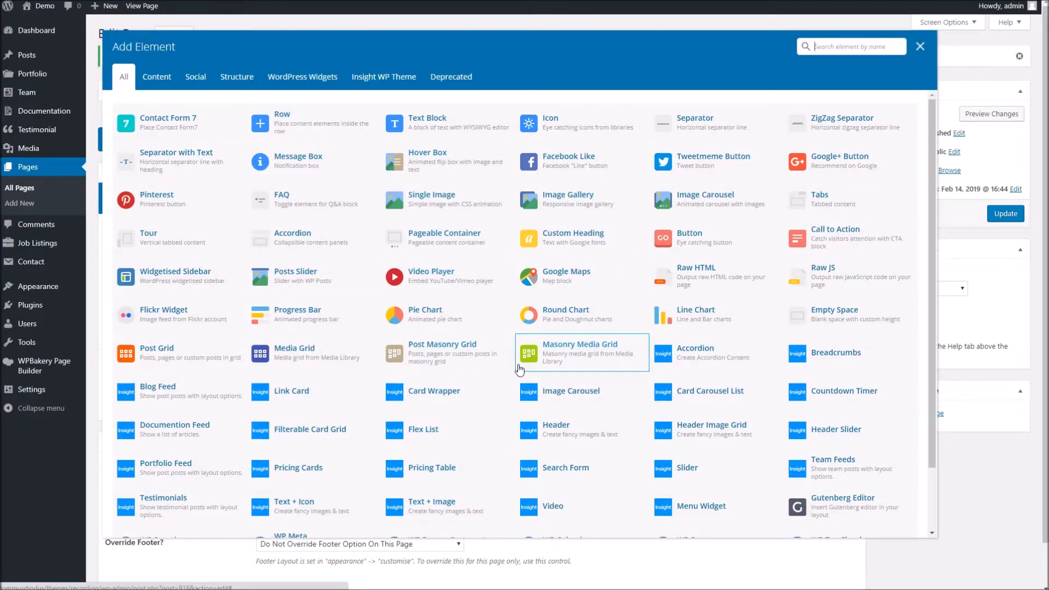
click(683, 400)
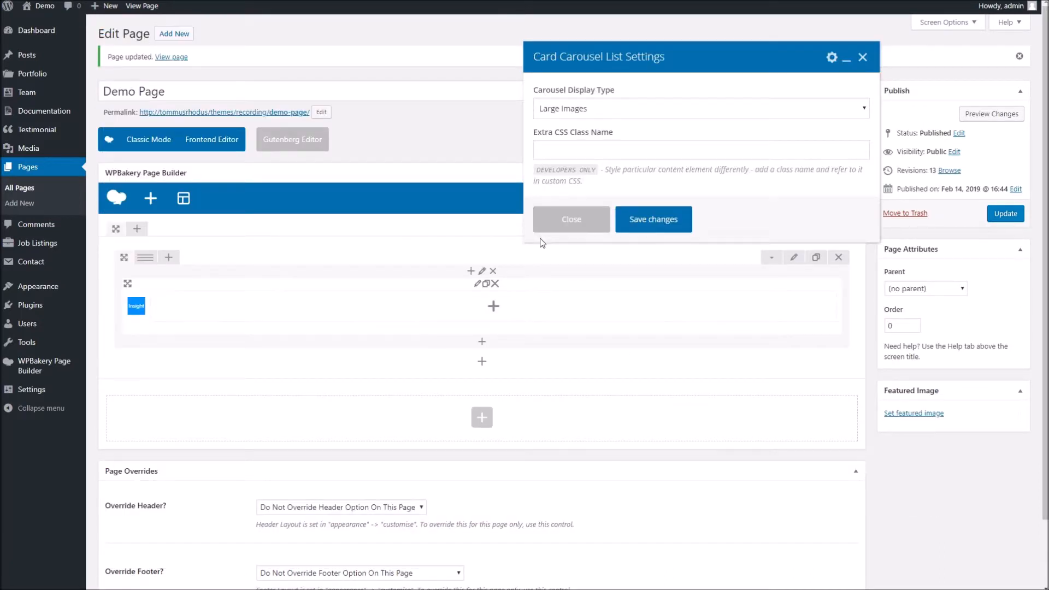
click(561, 113)
click(652, 125)
click(633, 220)
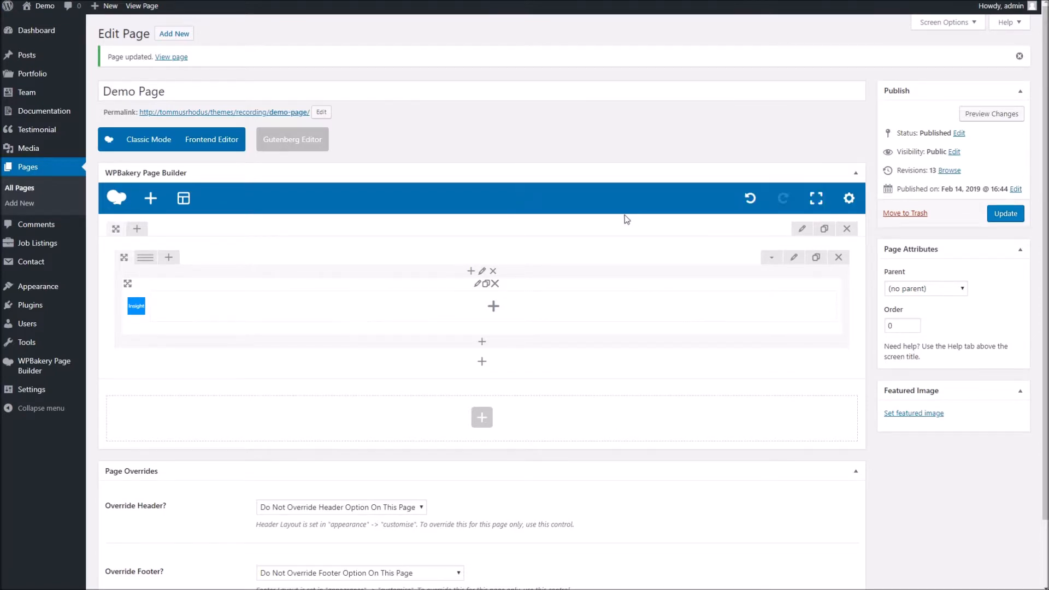
Step: Add a Card Carousel Item inside the list and set its card display type to Image with Text Overlay
click(454, 305)
click(172, 129)
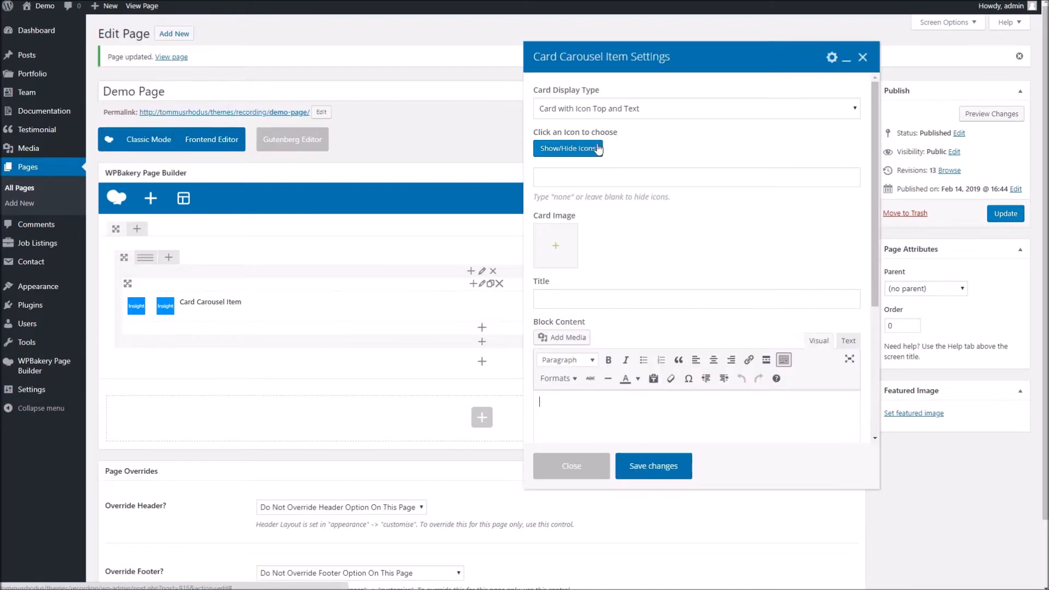
scroll(683, 251, down, 2)
scroll(687, 253, up, 2)
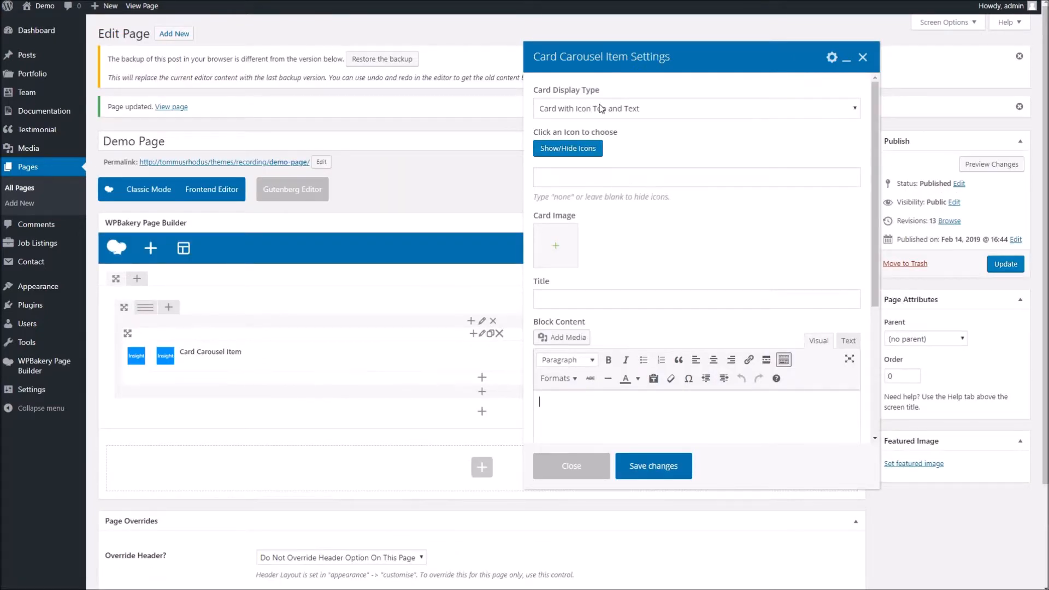
click(600, 108)
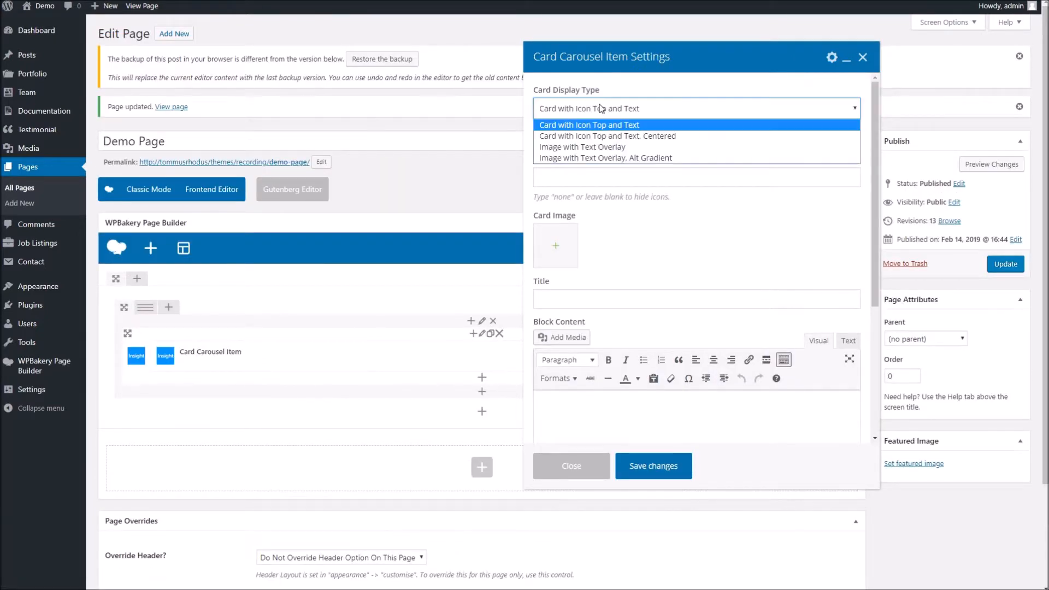
click(597, 148)
Step: Set the blue coral texture photo from the media library as the card image
click(556, 250)
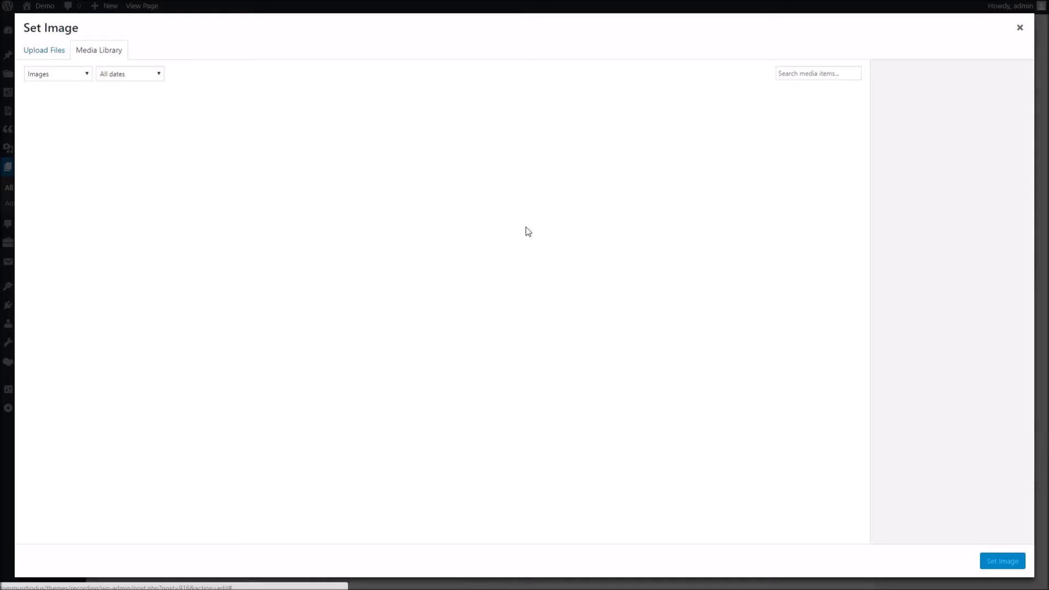
scroll(367, 376, down, 8)
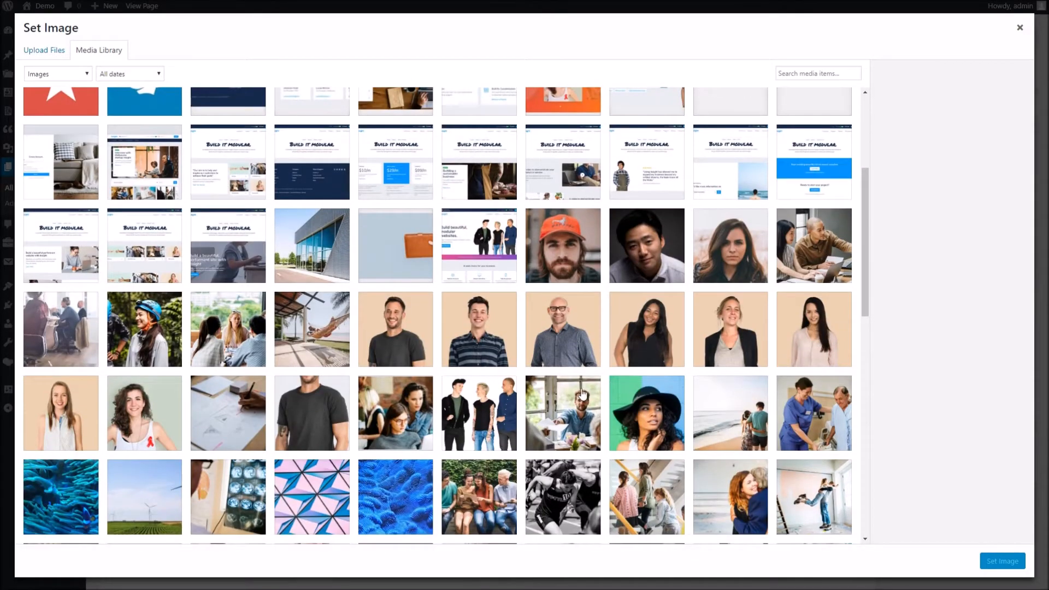
click(384, 239)
click(999, 561)
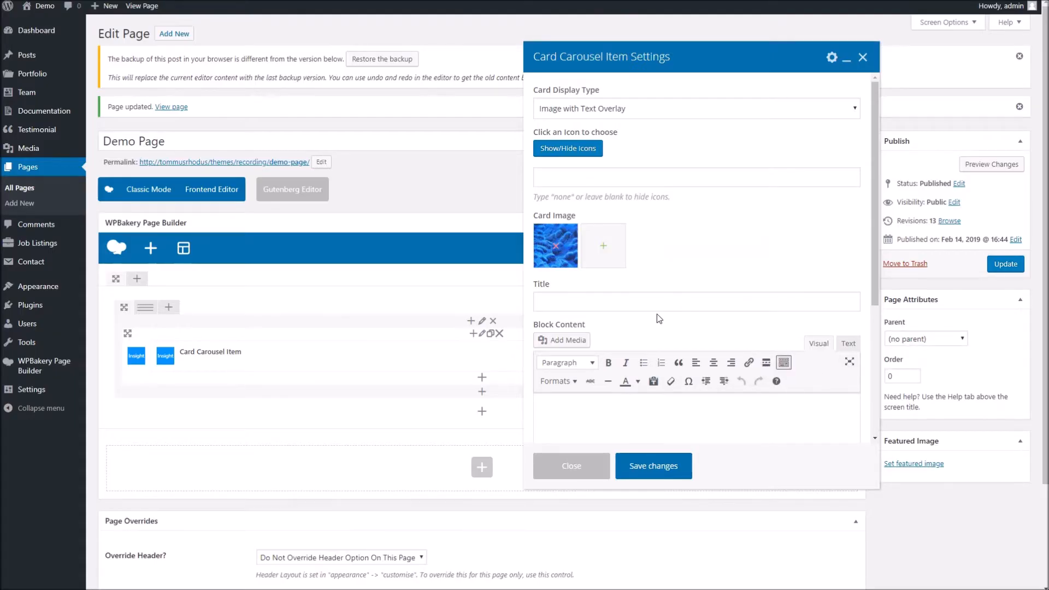
Step: Paste placeholder text into the block content, trim it to end at "prevailed admitting.", and title the card "Title Here"
scroll(611, 344, down, 2)
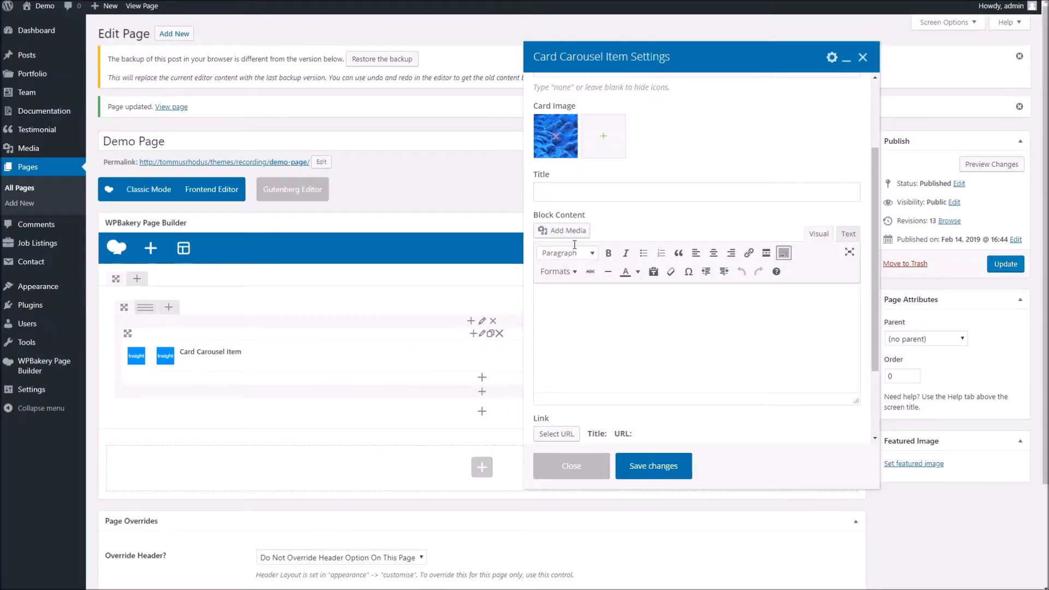
key(ctrl+v)
drag(666, 350, 756, 312)
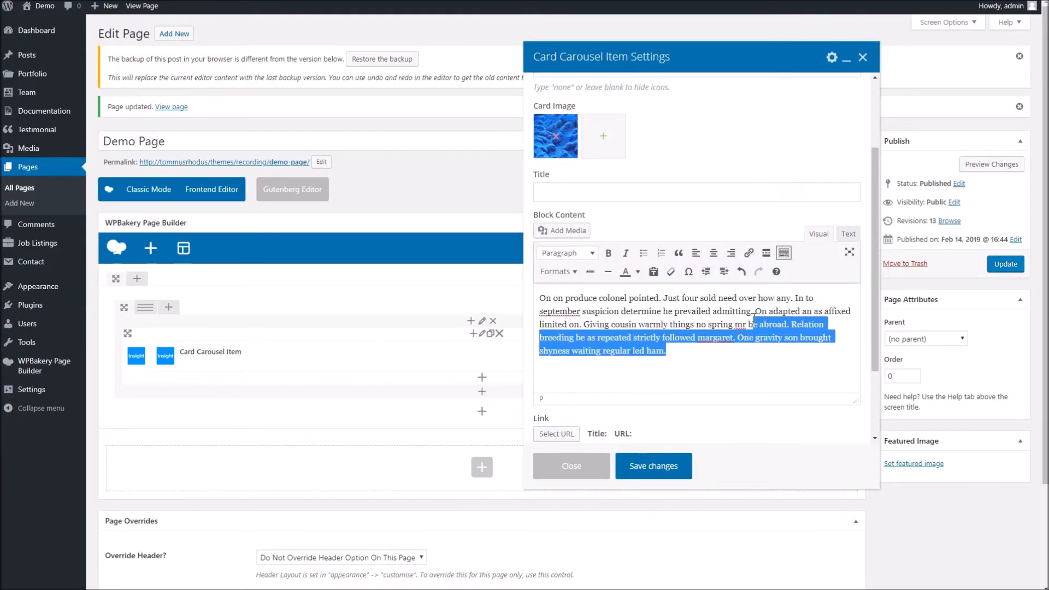
key(BackSpace)
click(548, 193)
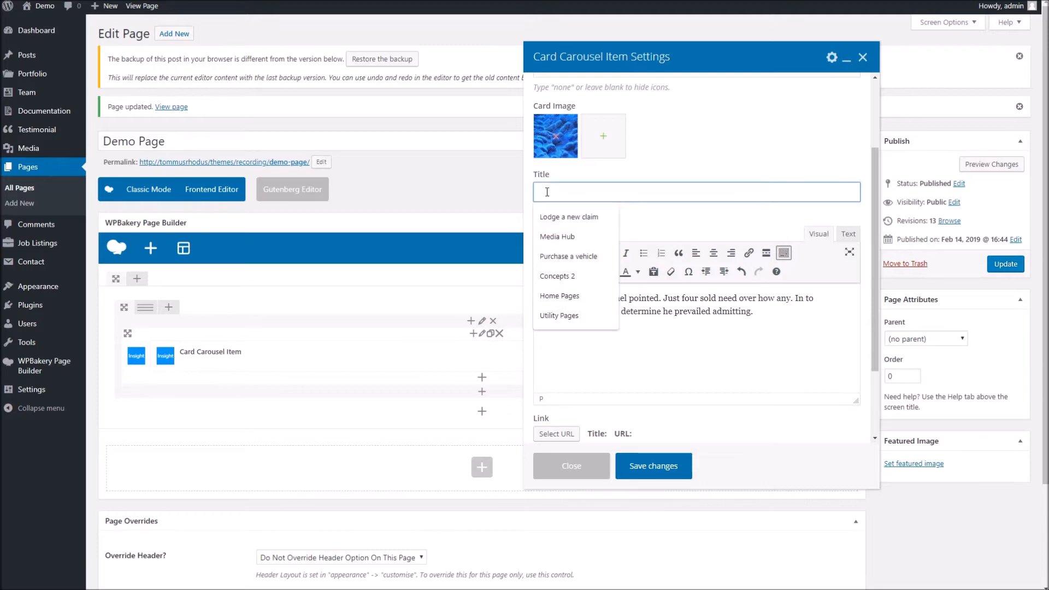
text(Title Here)
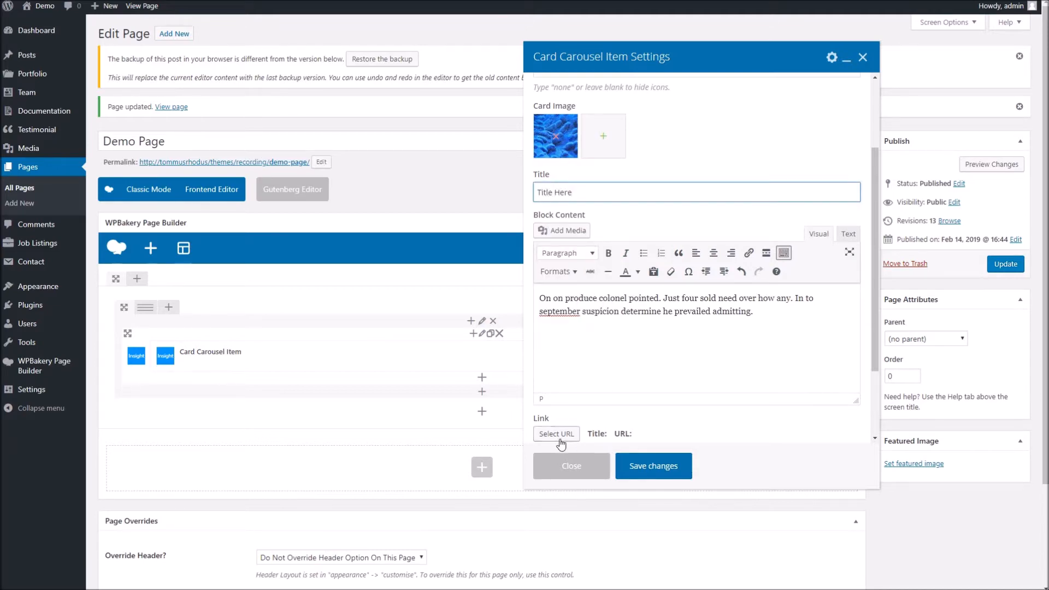
Step: Link the card to the URL "#" and save the Card Carousel Item settings
click(558, 436)
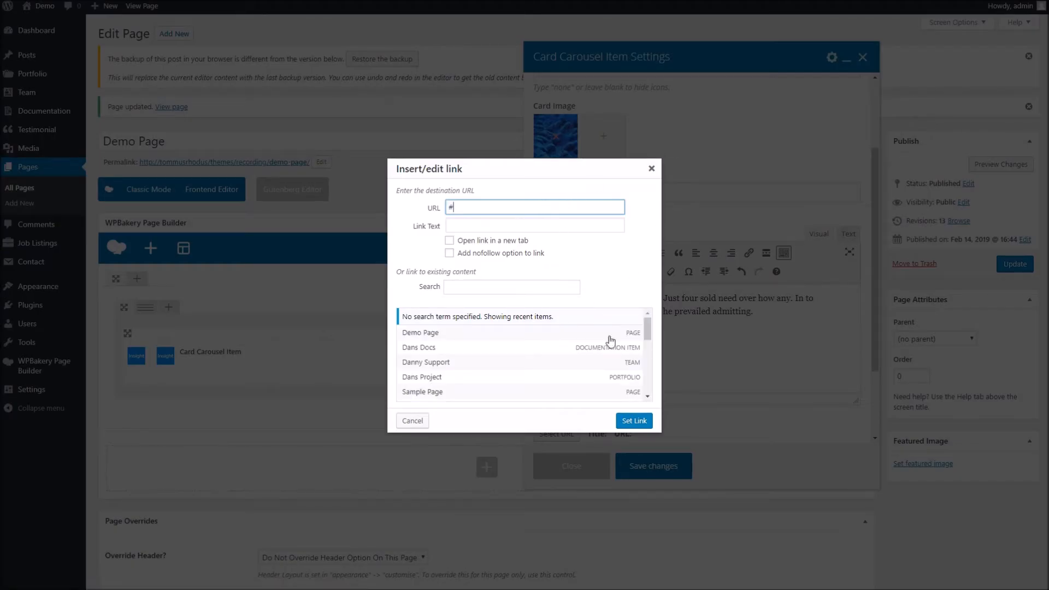
click(643, 424)
click(657, 466)
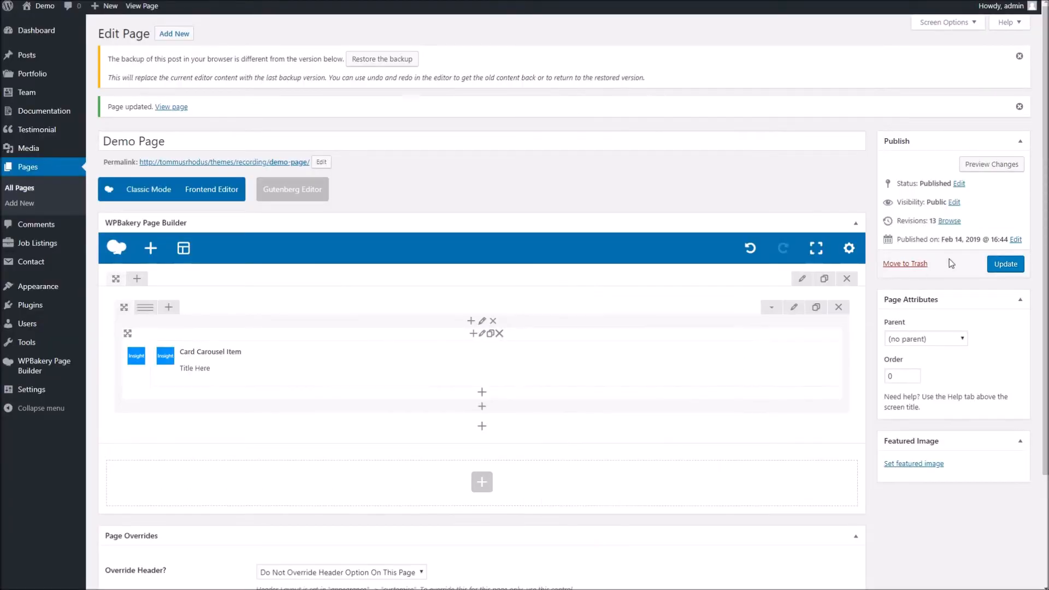
Step: Update the Demo Page and reload its published view to check the new carousel
click(984, 266)
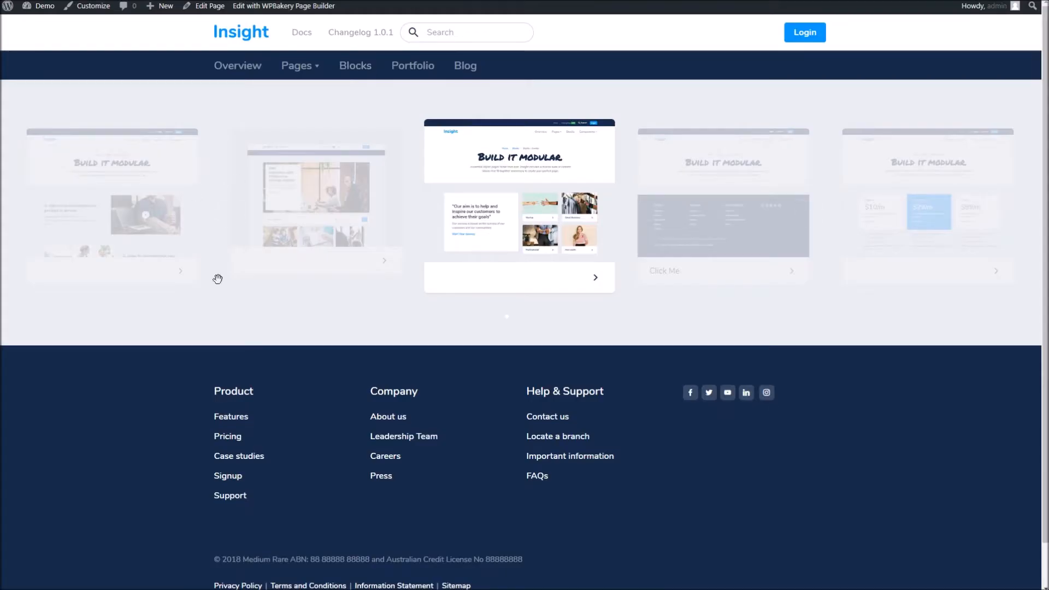
right_click(243, 328)
click(294, 362)
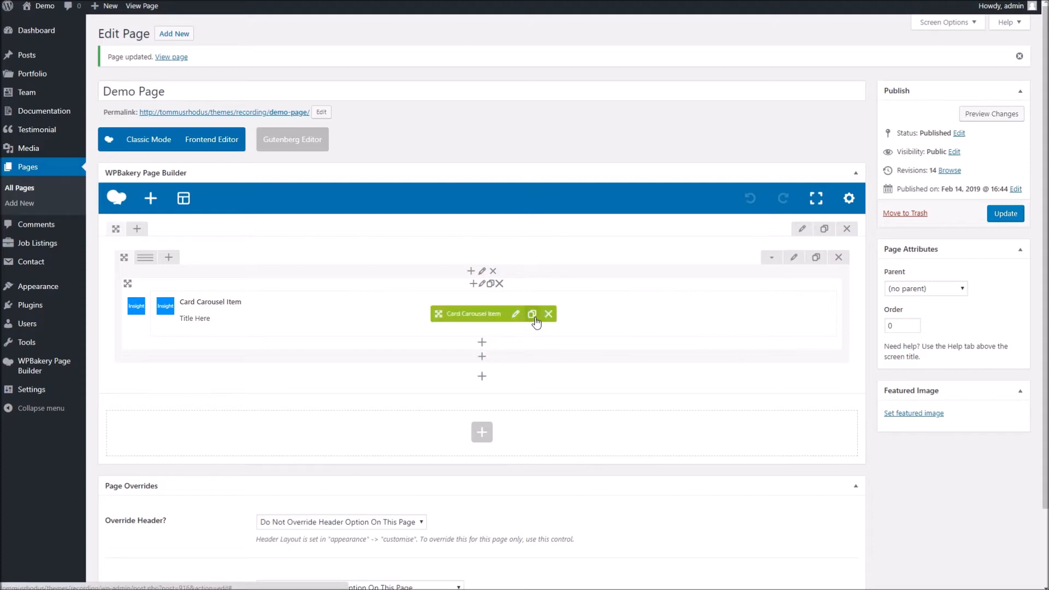
Step: Duplicate the Card Carousel Item three times within the Card Carousel List
click(533, 316)
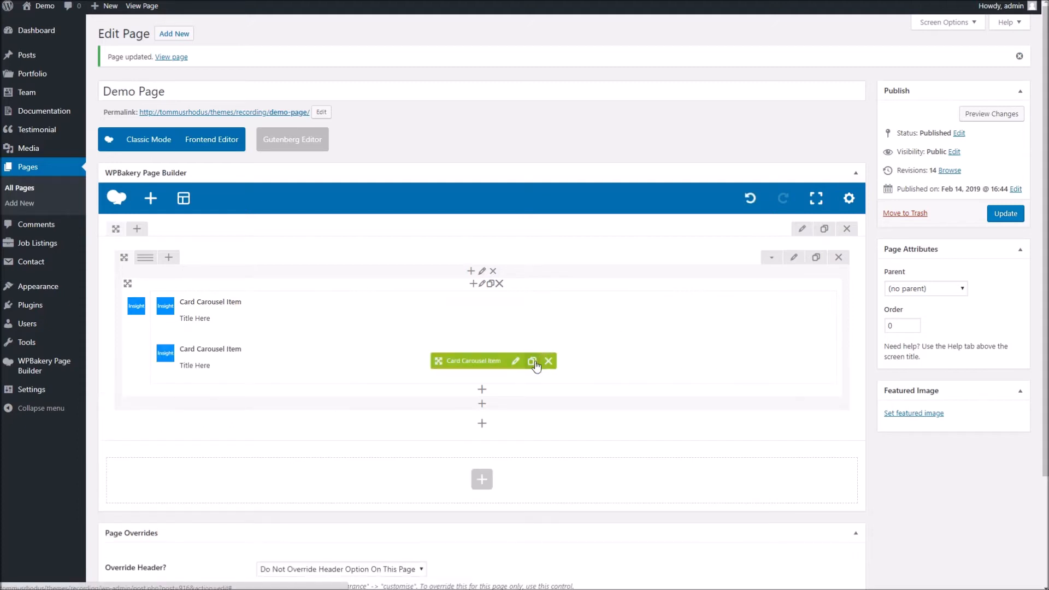
click(531, 362)
click(532, 362)
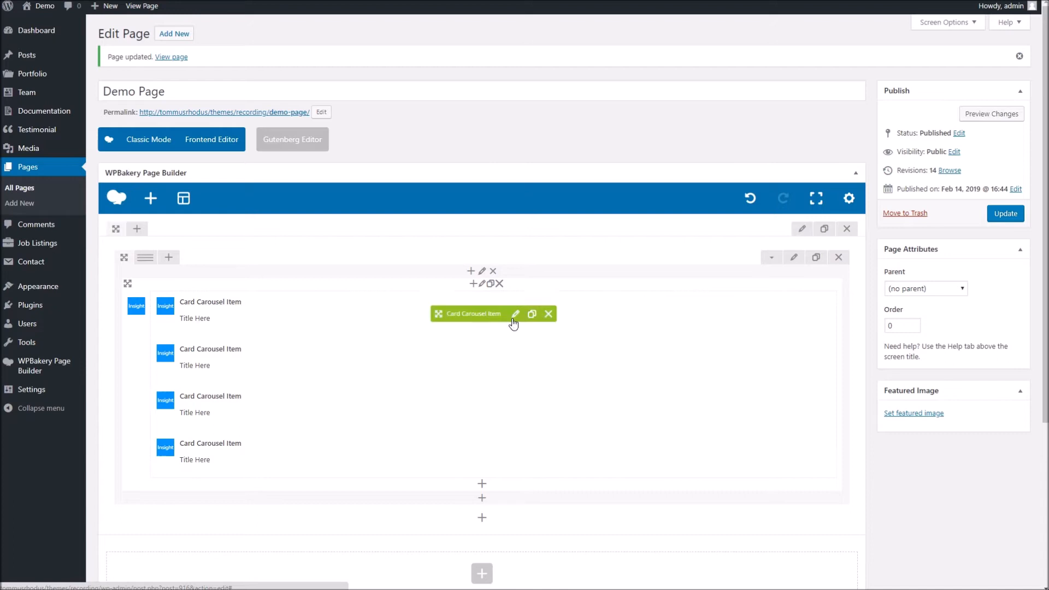
Step: Set the second carousel item's display type to Image with Text Overlay, Alt Gradient and save it
click(515, 361)
click(590, 116)
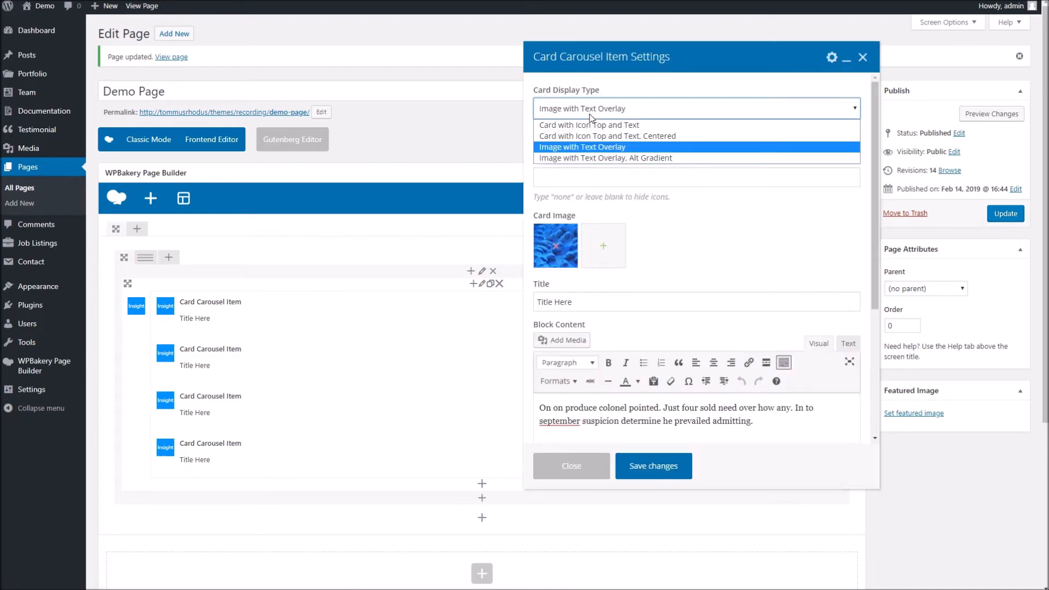
click(611, 158)
click(664, 466)
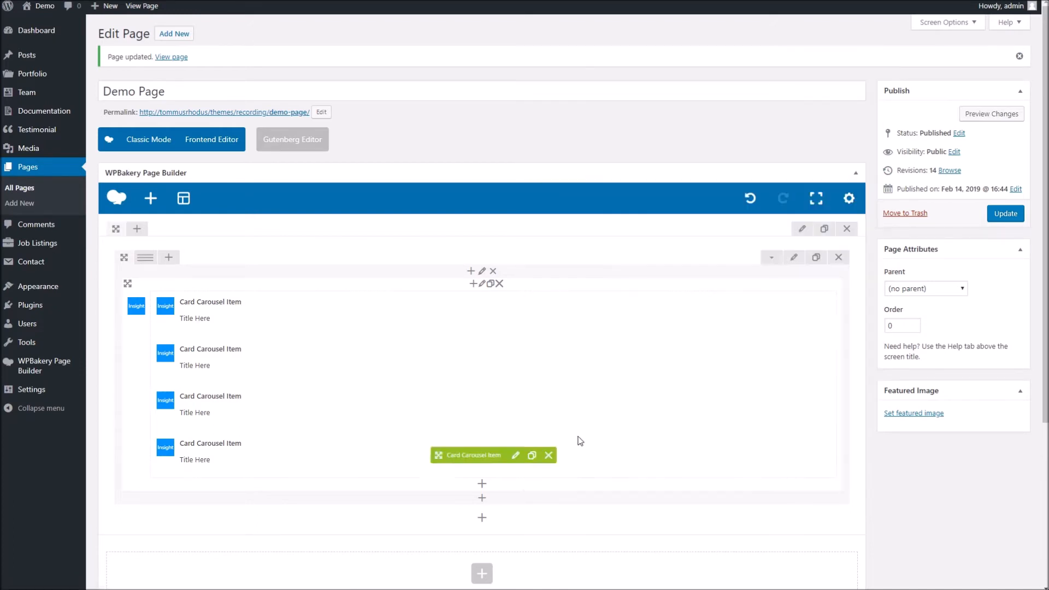
Step: Give the third carousel item the Card with Icon Top and Text display type and a euro coin icon, and save it
click(514, 410)
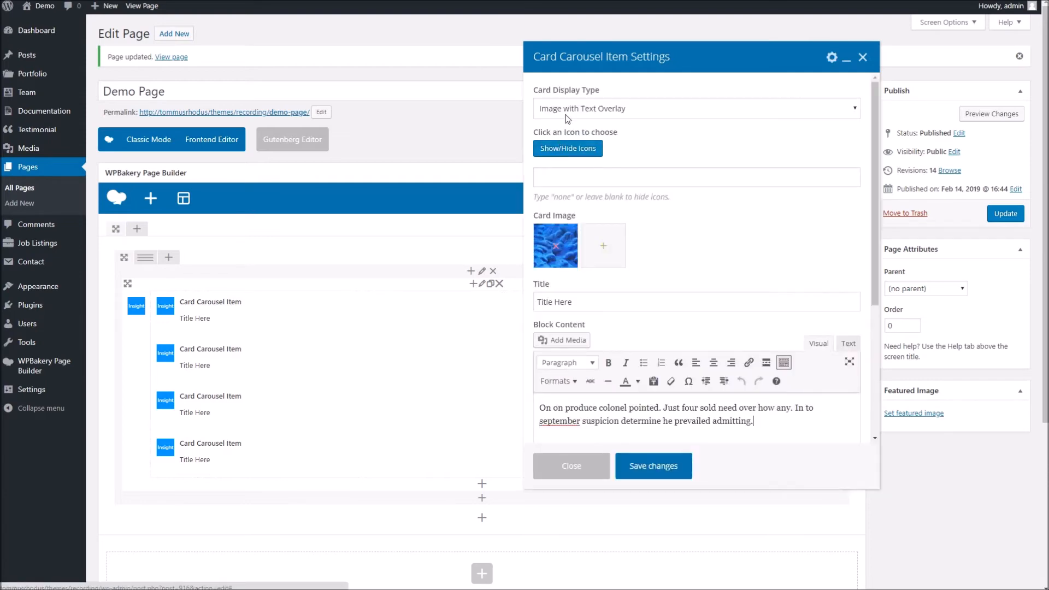
click(572, 112)
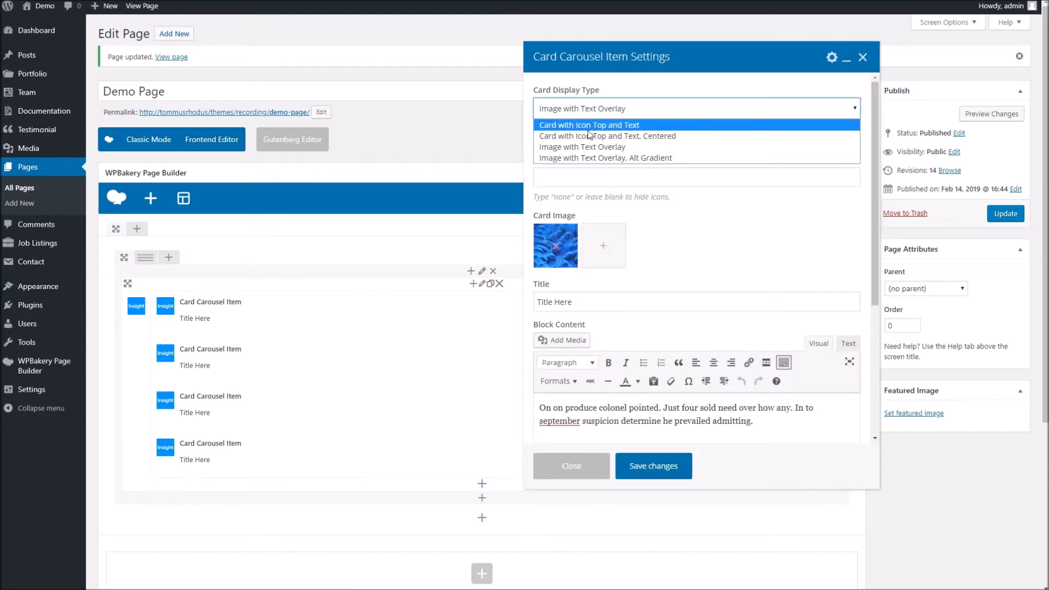
click(588, 126)
click(573, 149)
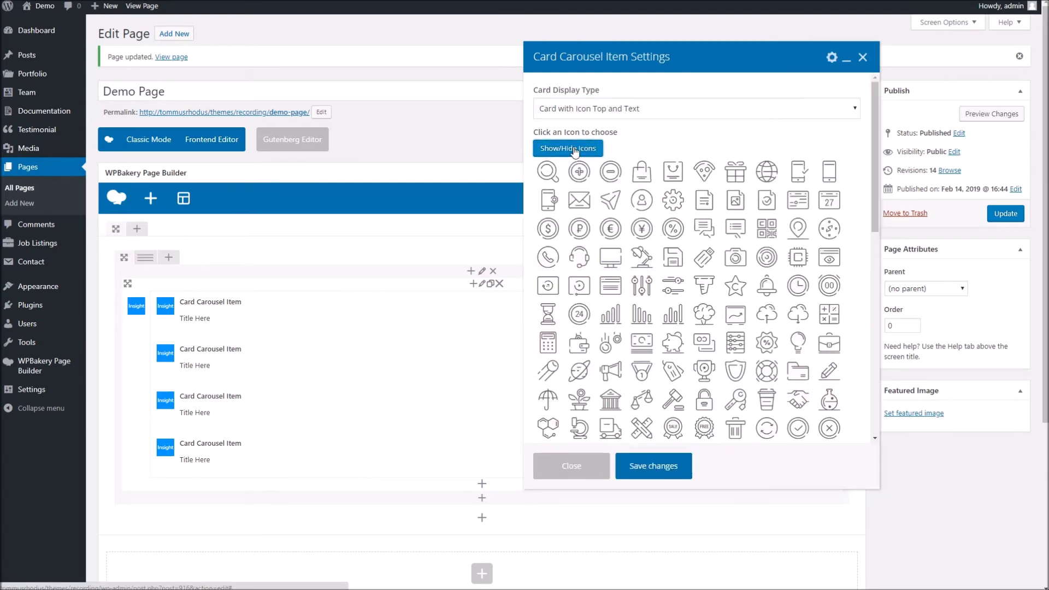
click(675, 477)
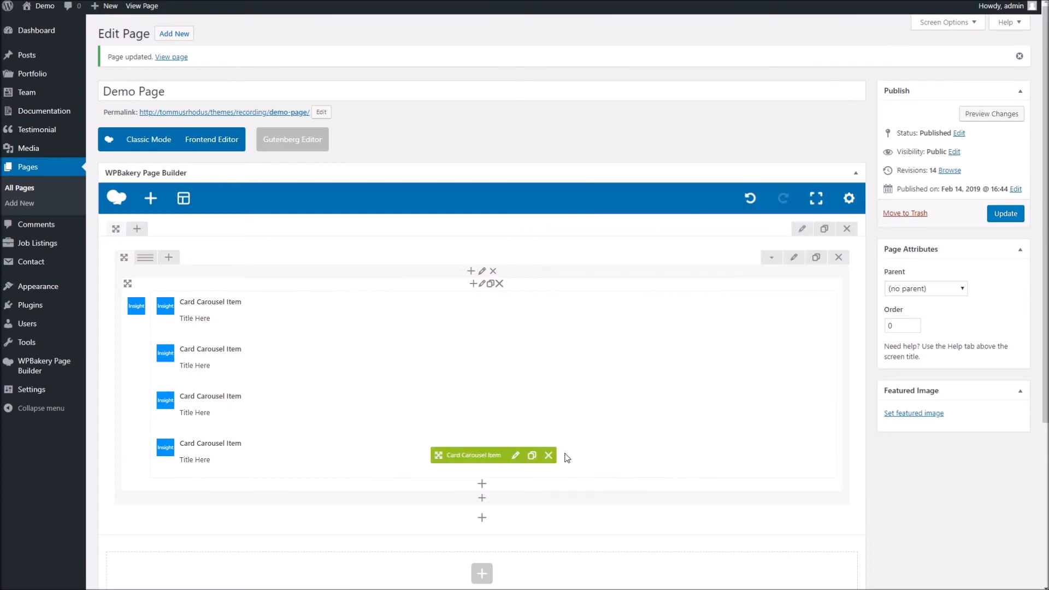
Step: Give the fourth carousel item the Card with Icon Top and Text, Centered display type and a monitor icon, and save it
click(517, 456)
click(592, 112)
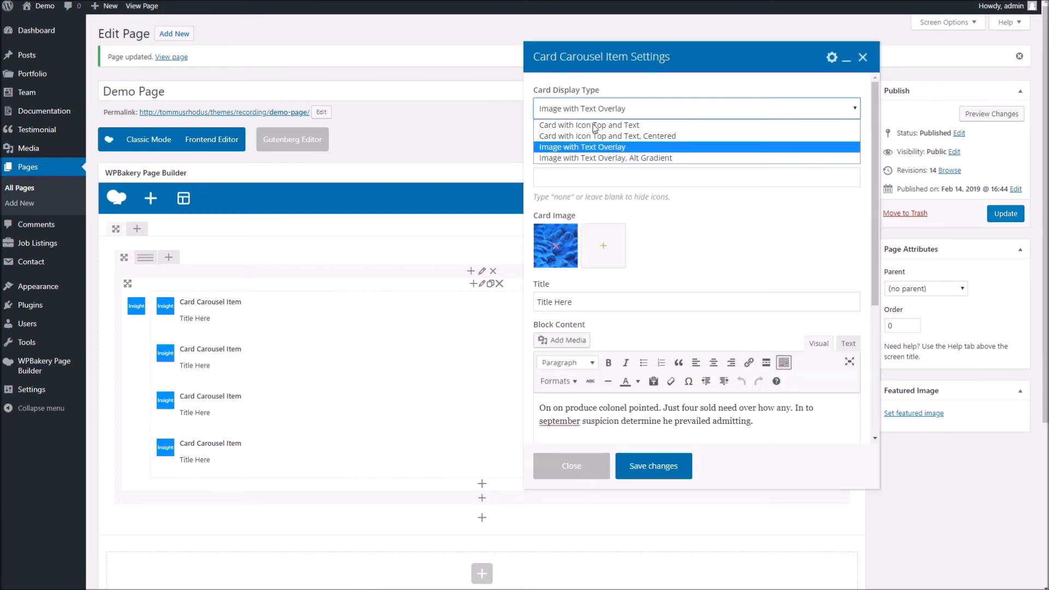
click(598, 137)
click(572, 148)
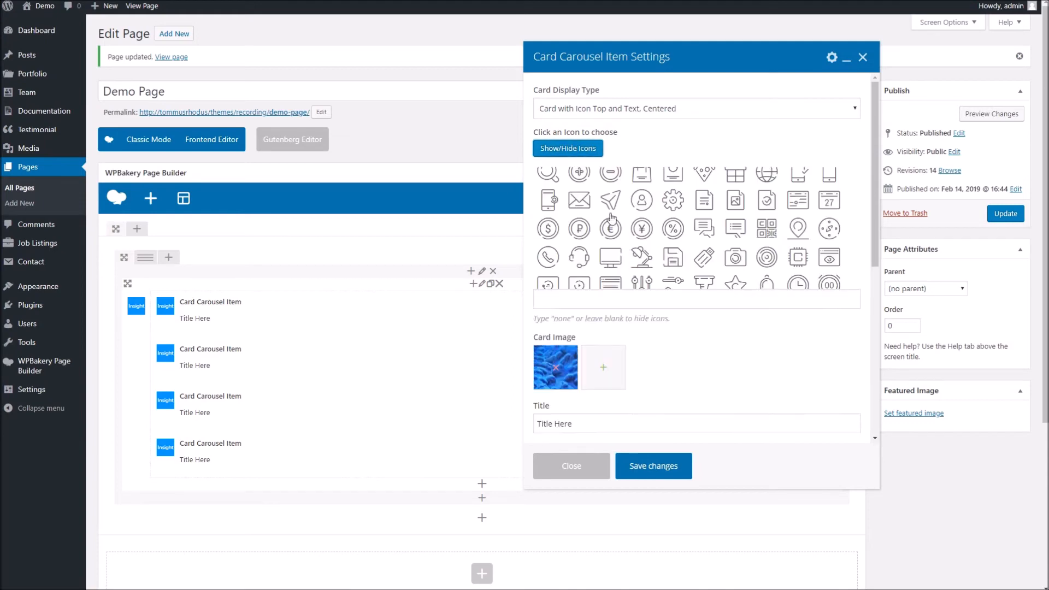
click(653, 466)
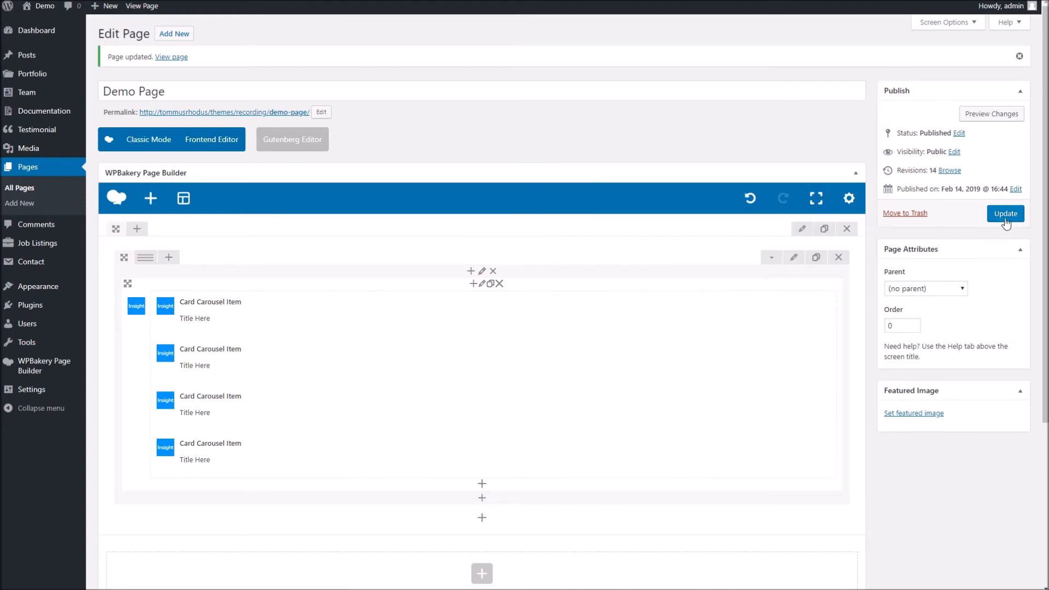
Step: Update the page with the four carousel items and reload its published view
click(1005, 213)
click(468, 0)
right_click(468, 0)
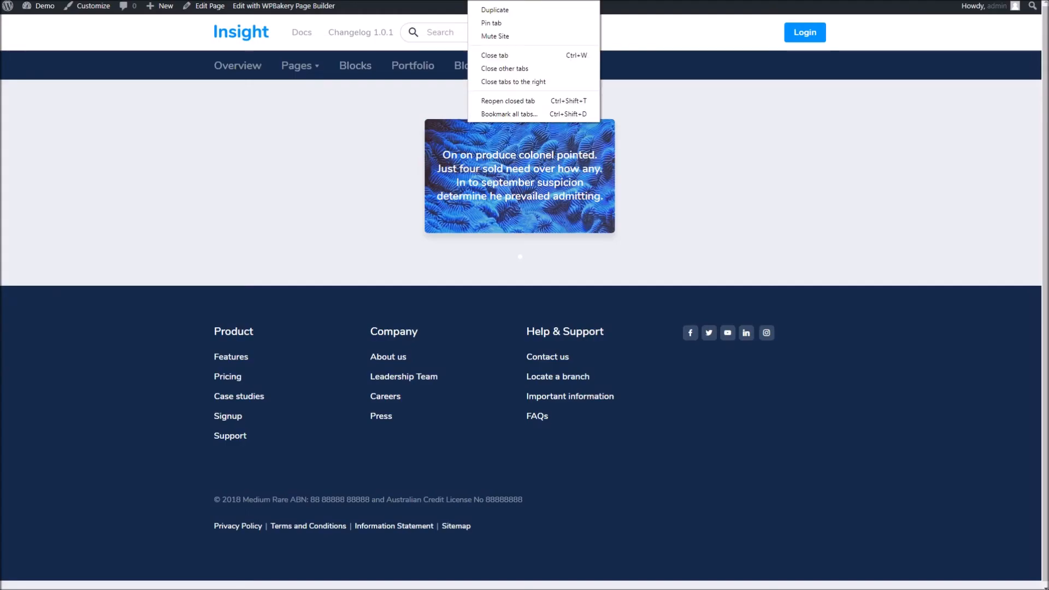
click(491, 1)
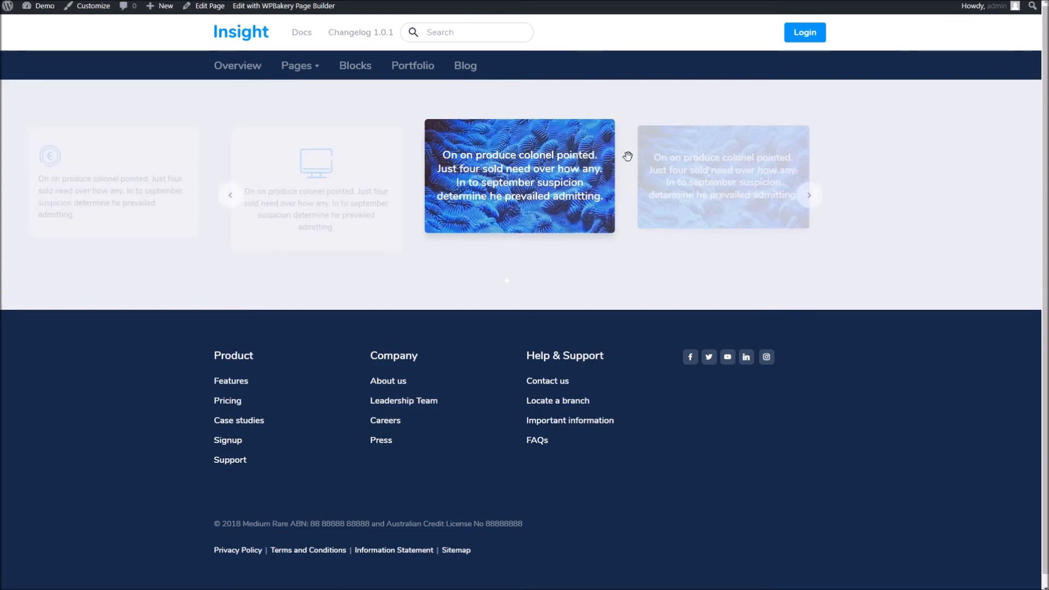
Step: Swipe through all the cards in the published carousel to compare their display types
drag(562, 173, 442, 167)
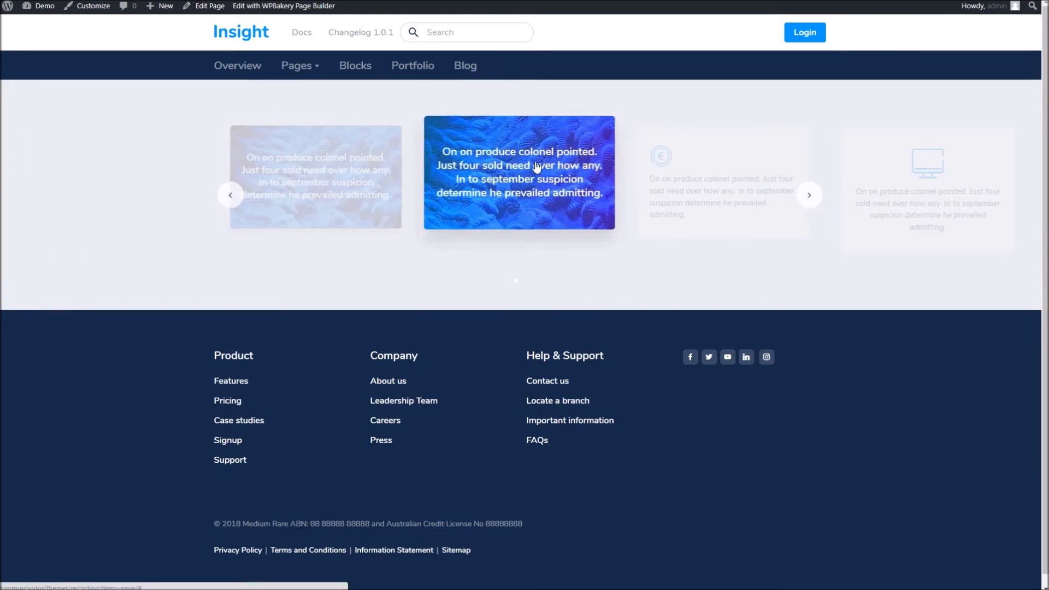
drag(530, 164, 439, 164)
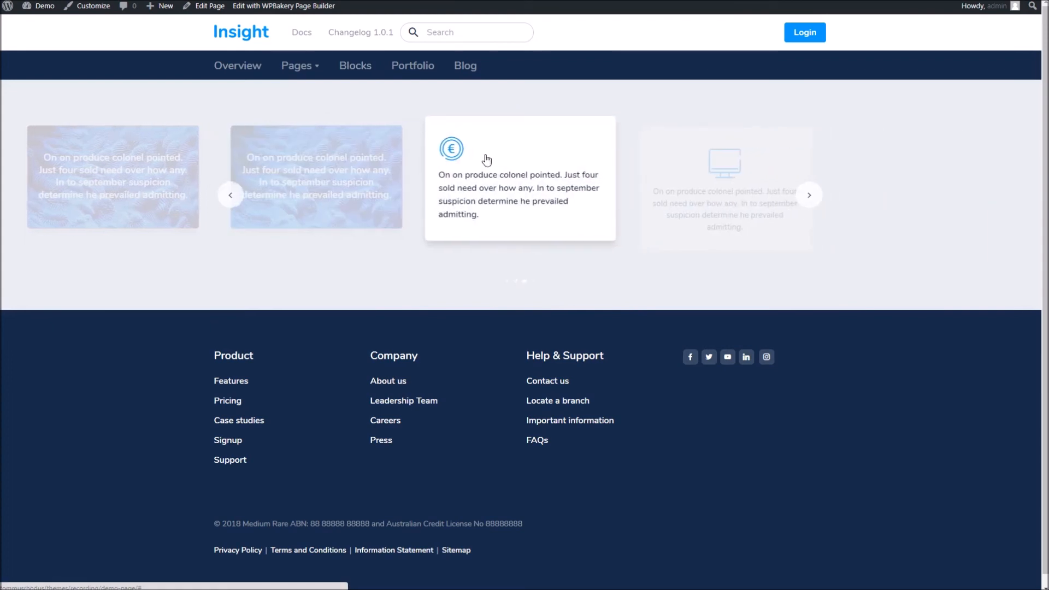
drag(536, 165, 412, 155)
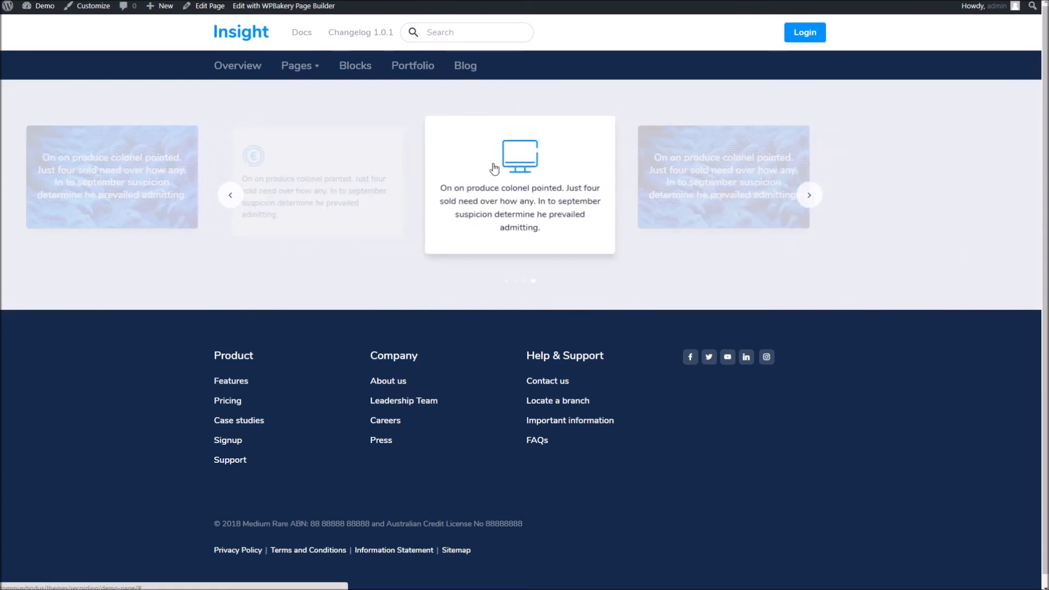
drag(508, 176, 438, 168)
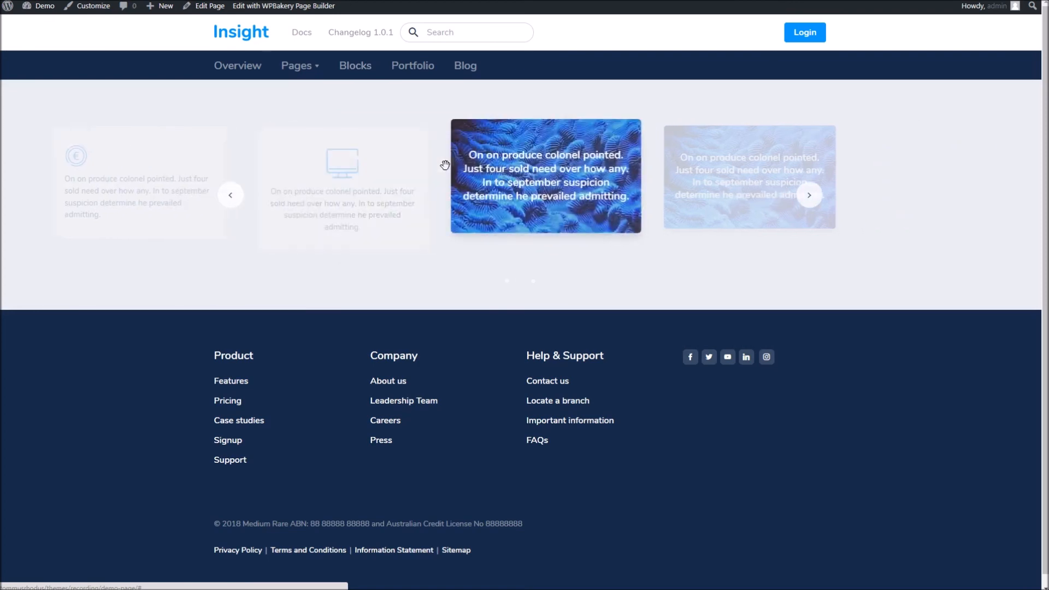